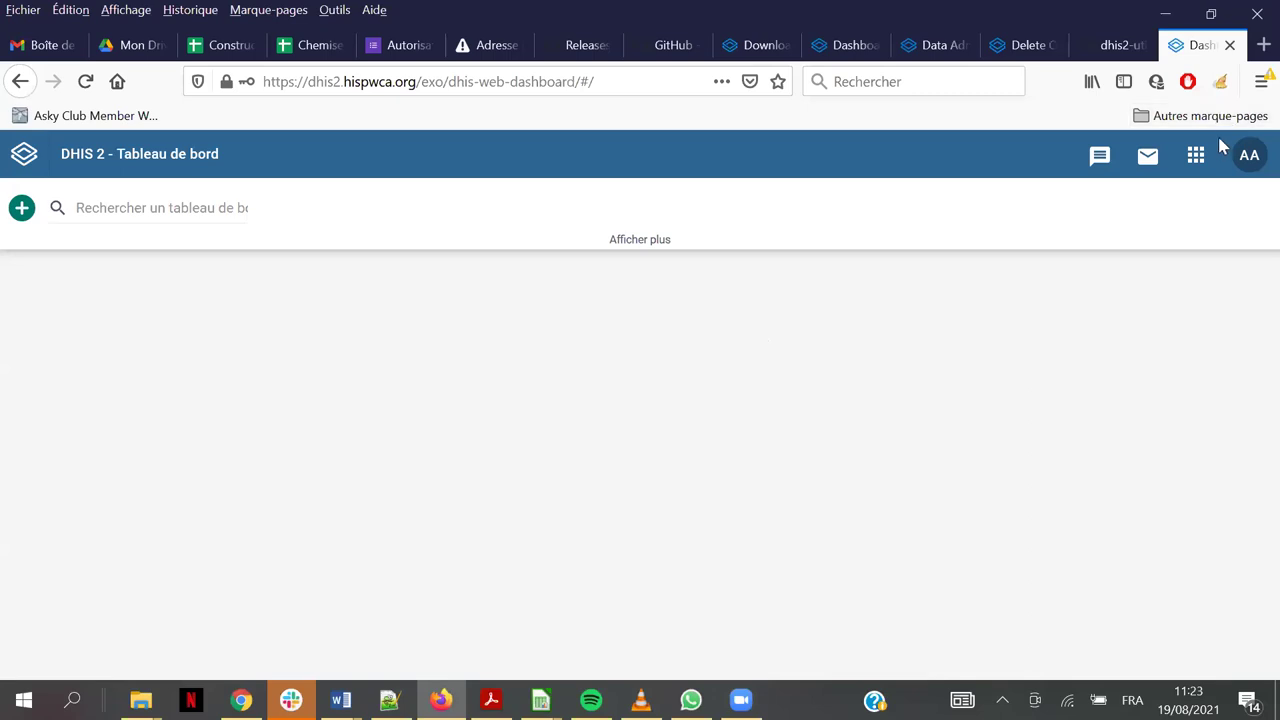
# Reload the dashboard page and open the Data Administration app
pyautogui.click(1195, 158)
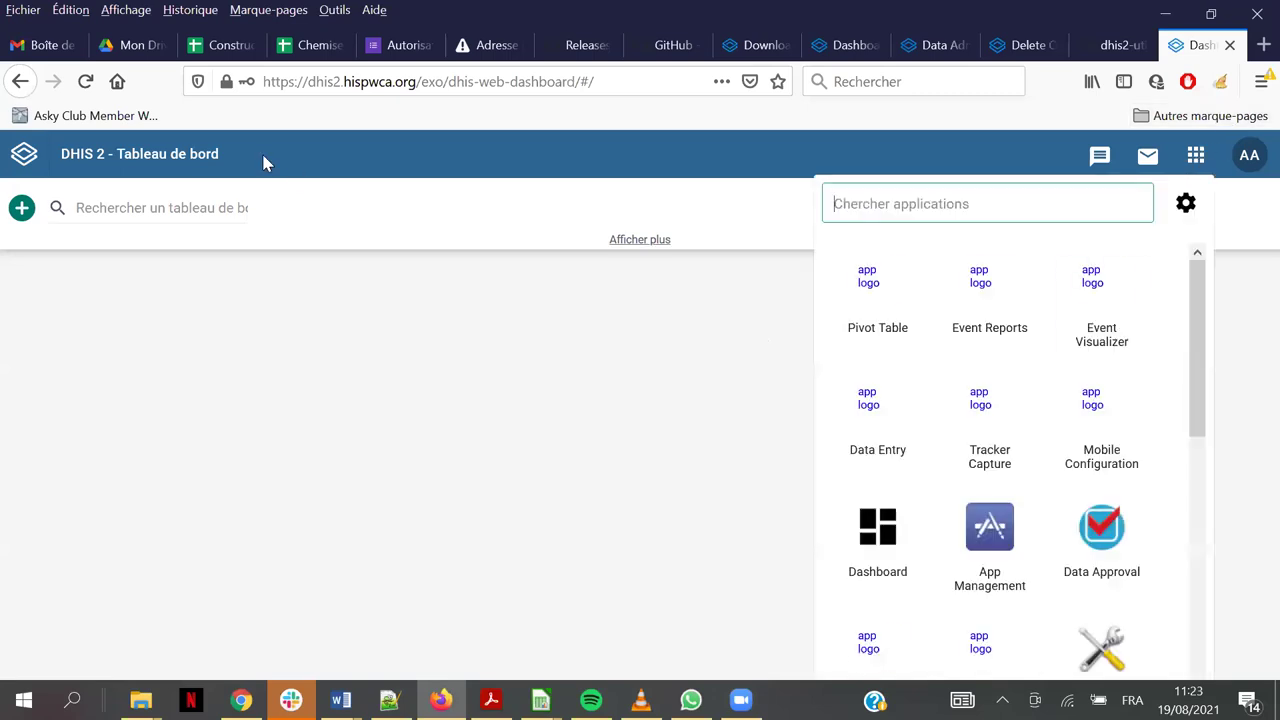
pyautogui.click(85, 81)
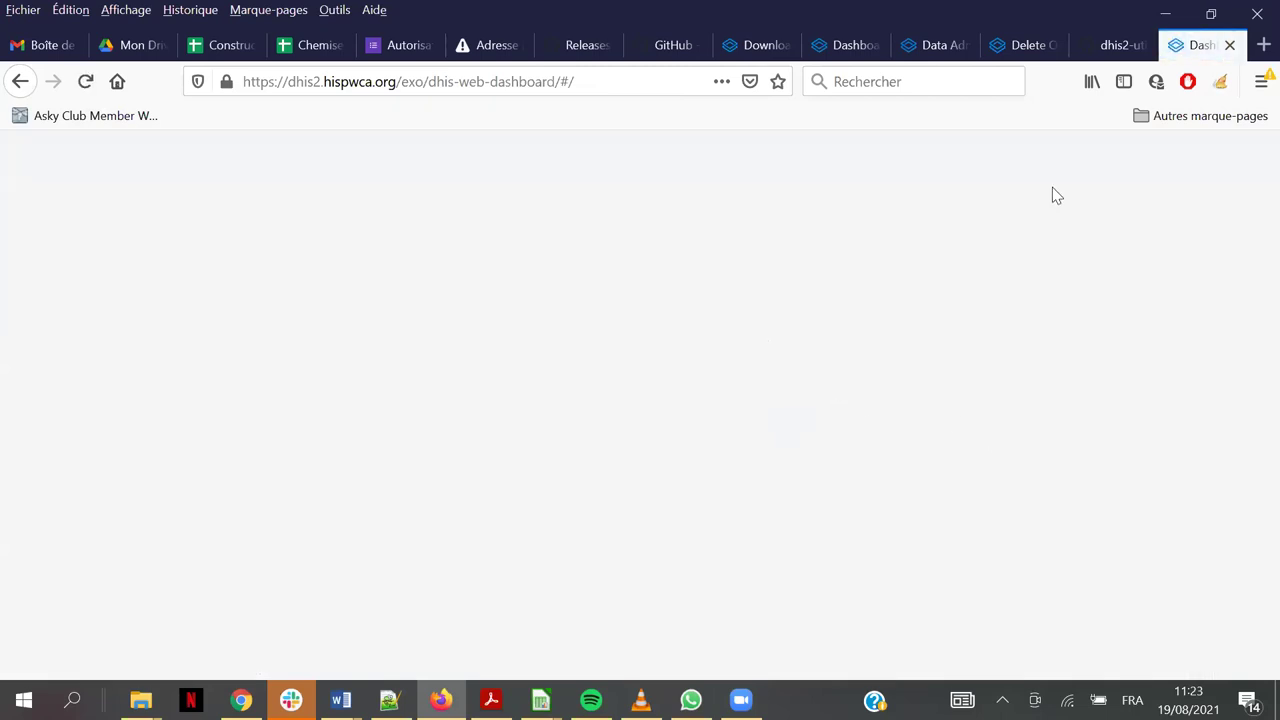
pyautogui.click(1195, 157)
pyautogui.scroll(-1, 975, 360)
pyautogui.scroll(-3, 975, 360)
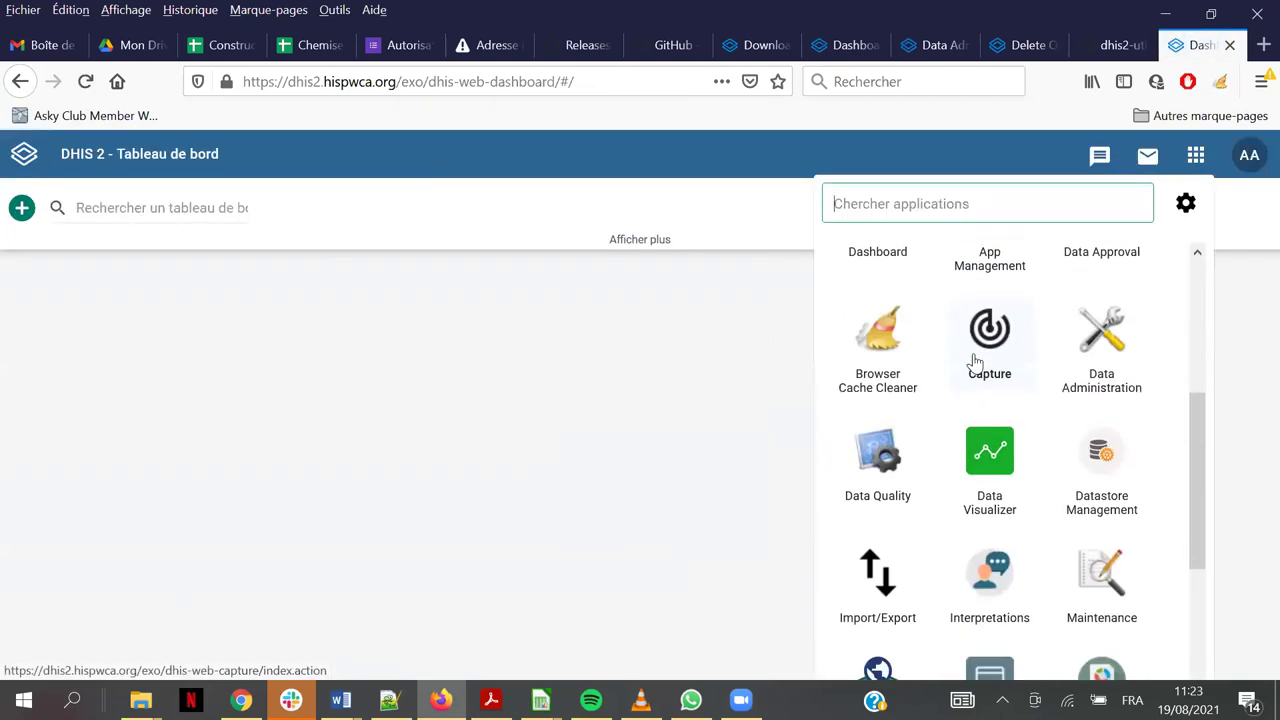
pyautogui.click(1107, 343)
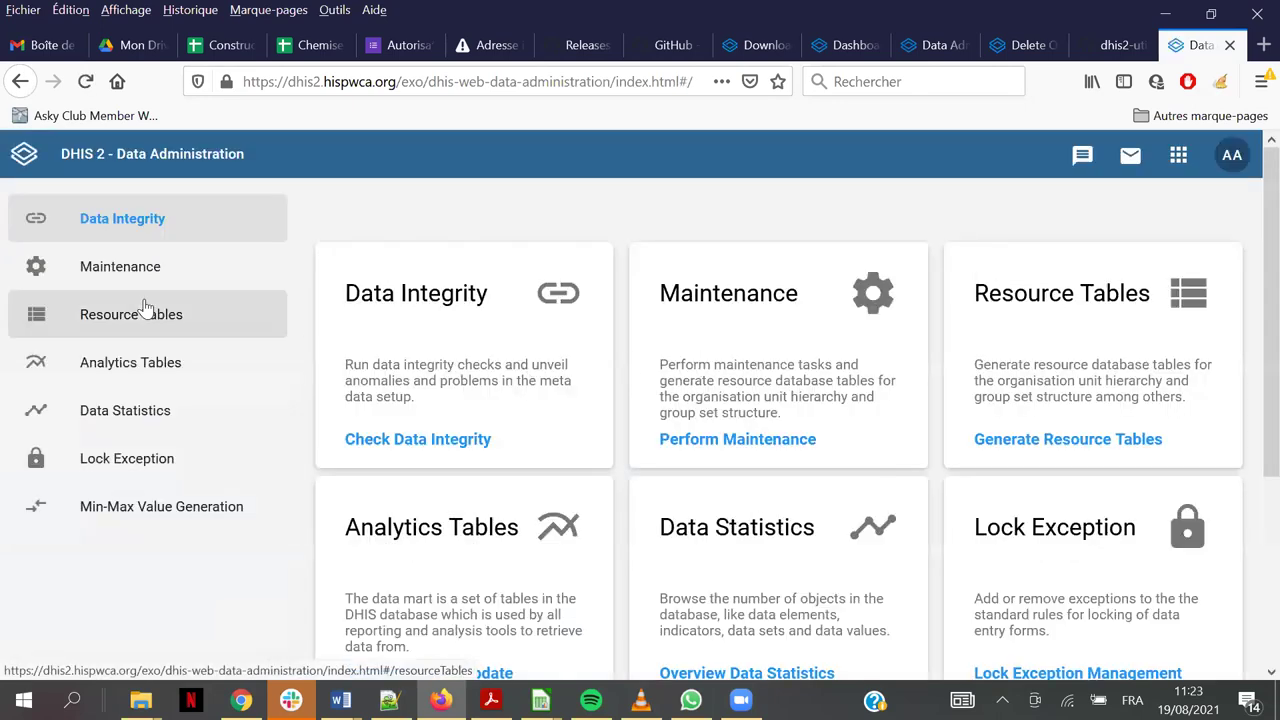
# Run the integrity checks in the Data Integrity section
pyautogui.click(174, 226)
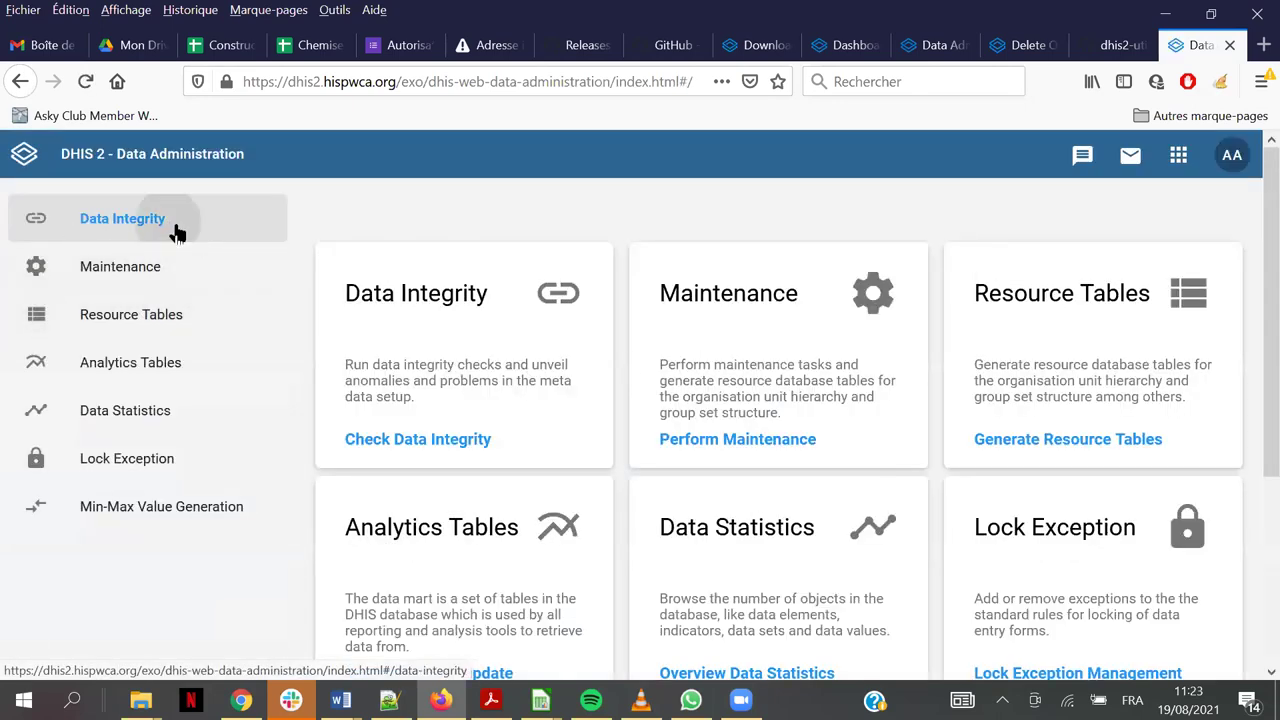
pyautogui.click(346, 364)
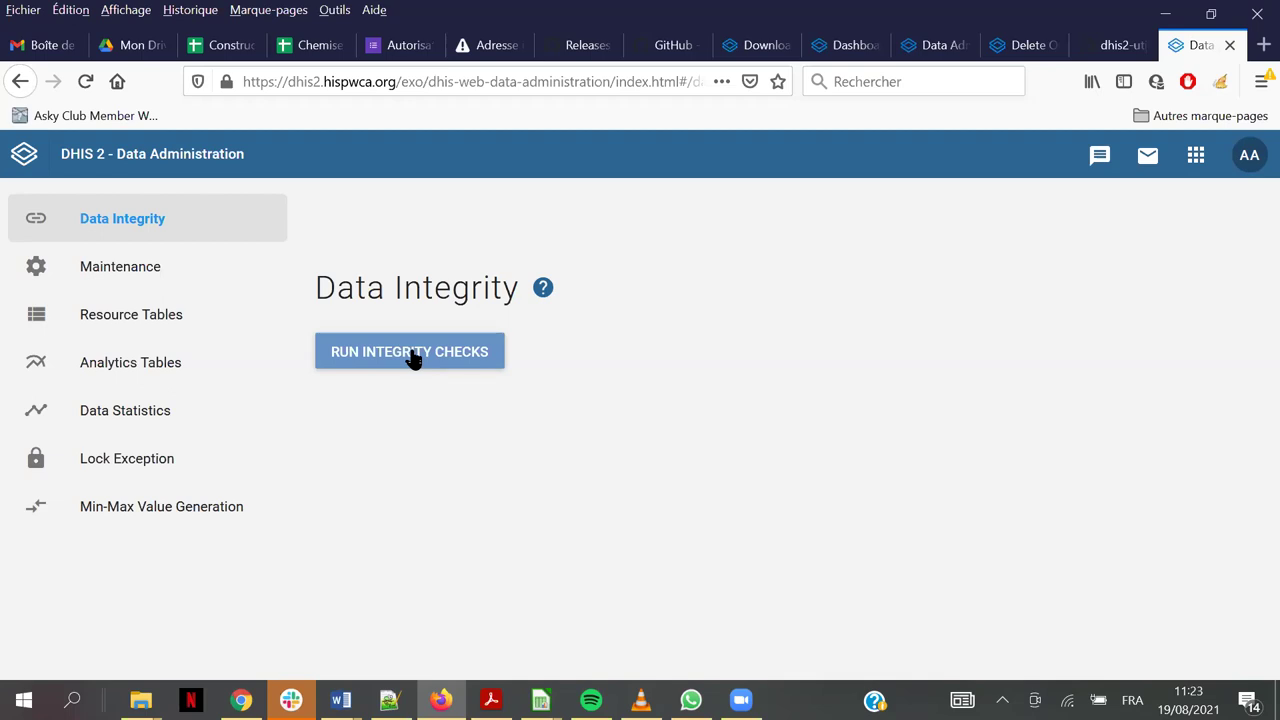
pyautogui.click(413, 358)
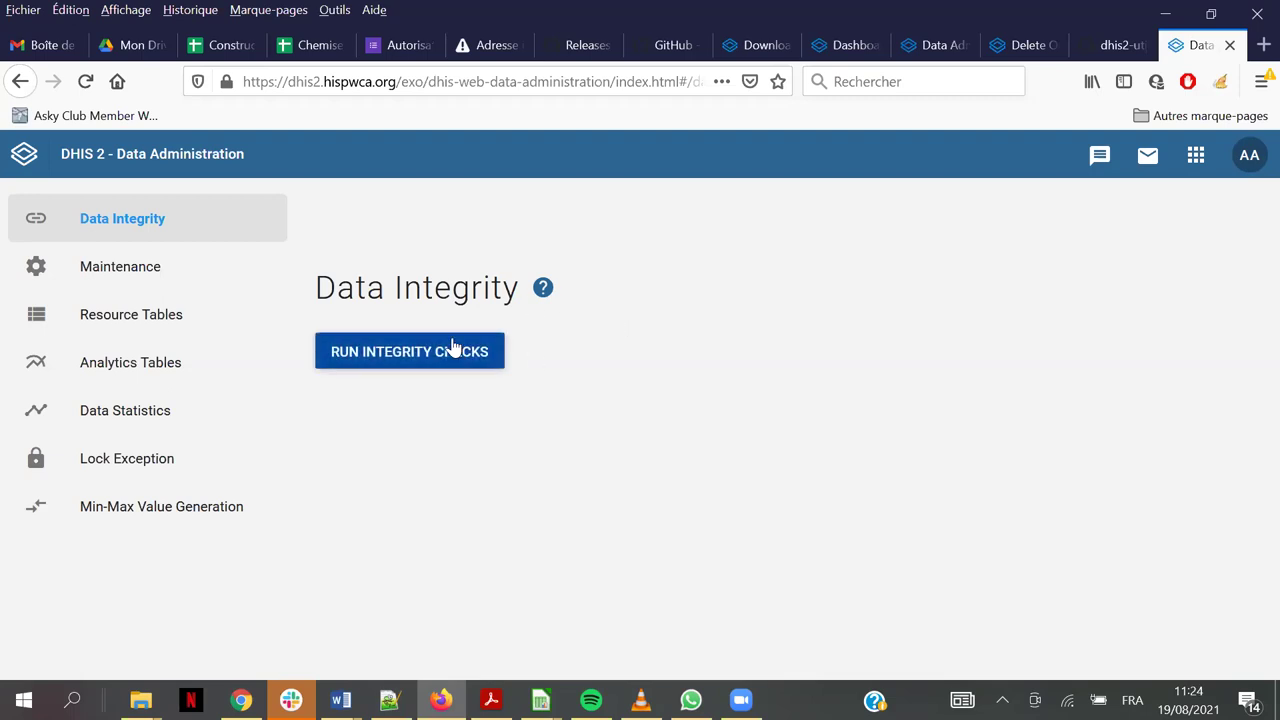
pyautogui.click(420, 357)
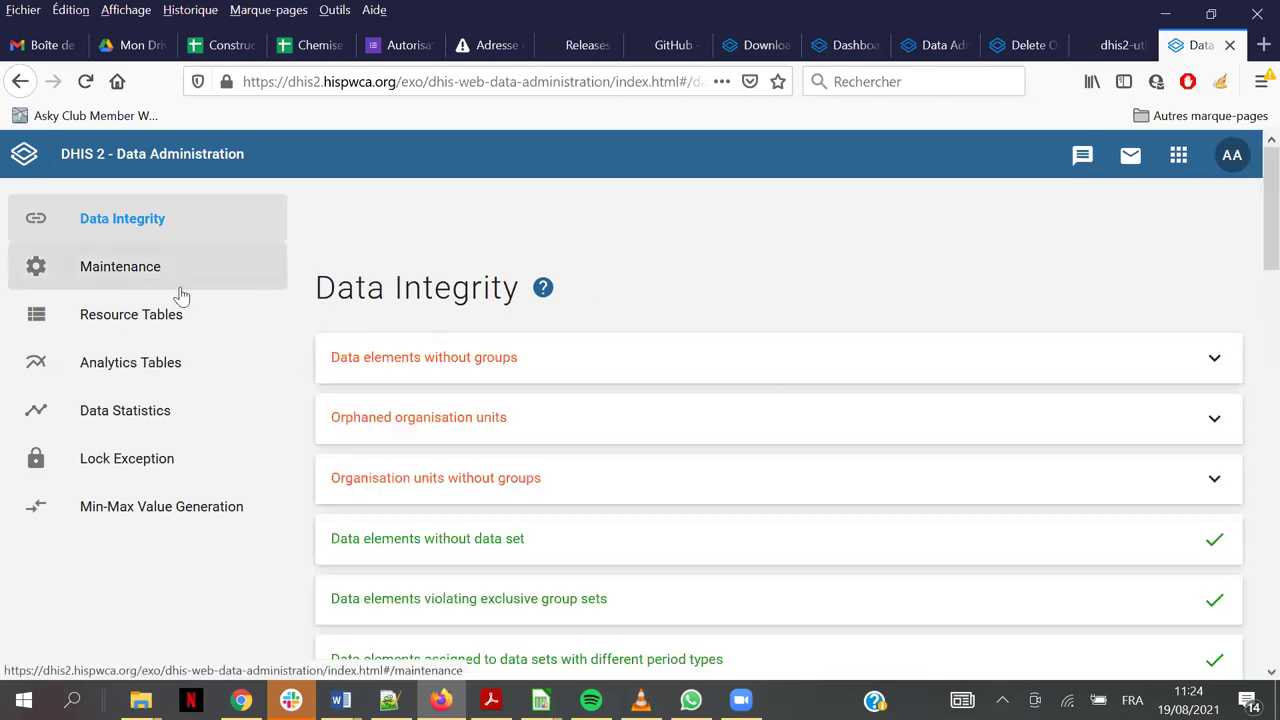
# Examine the integrity check results, expanding data elements without groups, orphaned organisation units and organisation units without groups
pyautogui.click(610, 372)
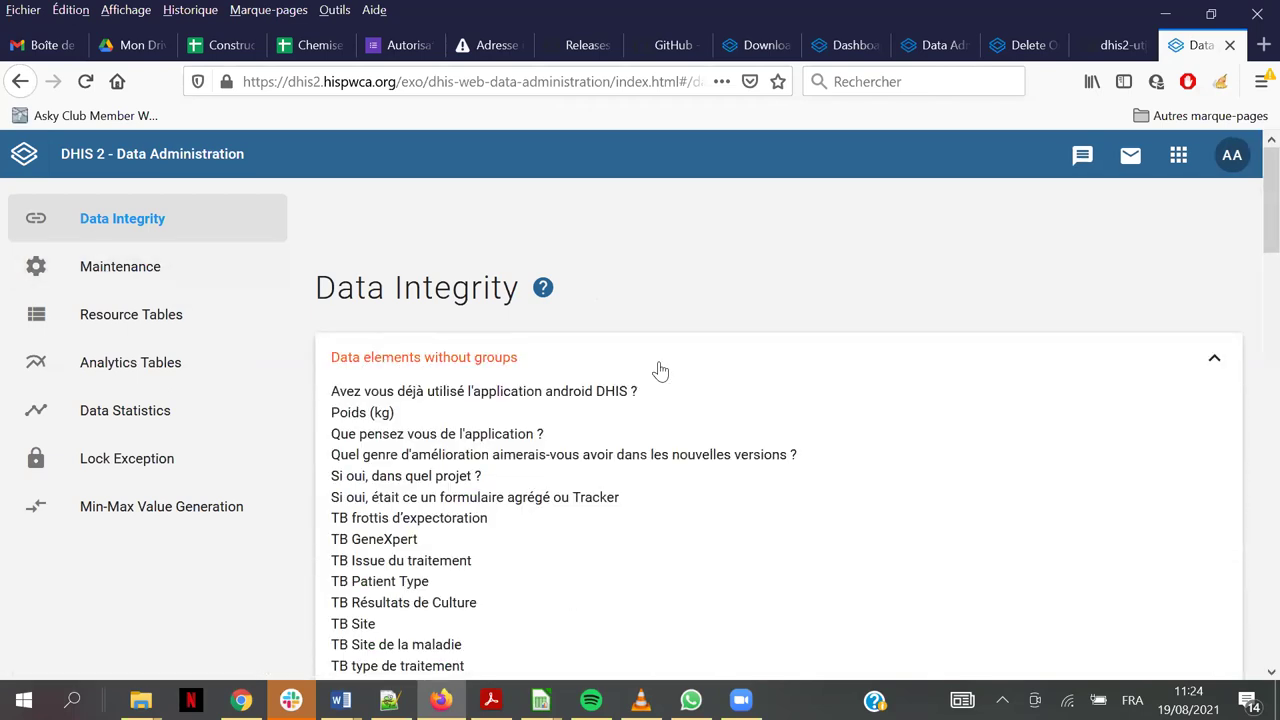
pyautogui.scroll(-3, 480, 311)
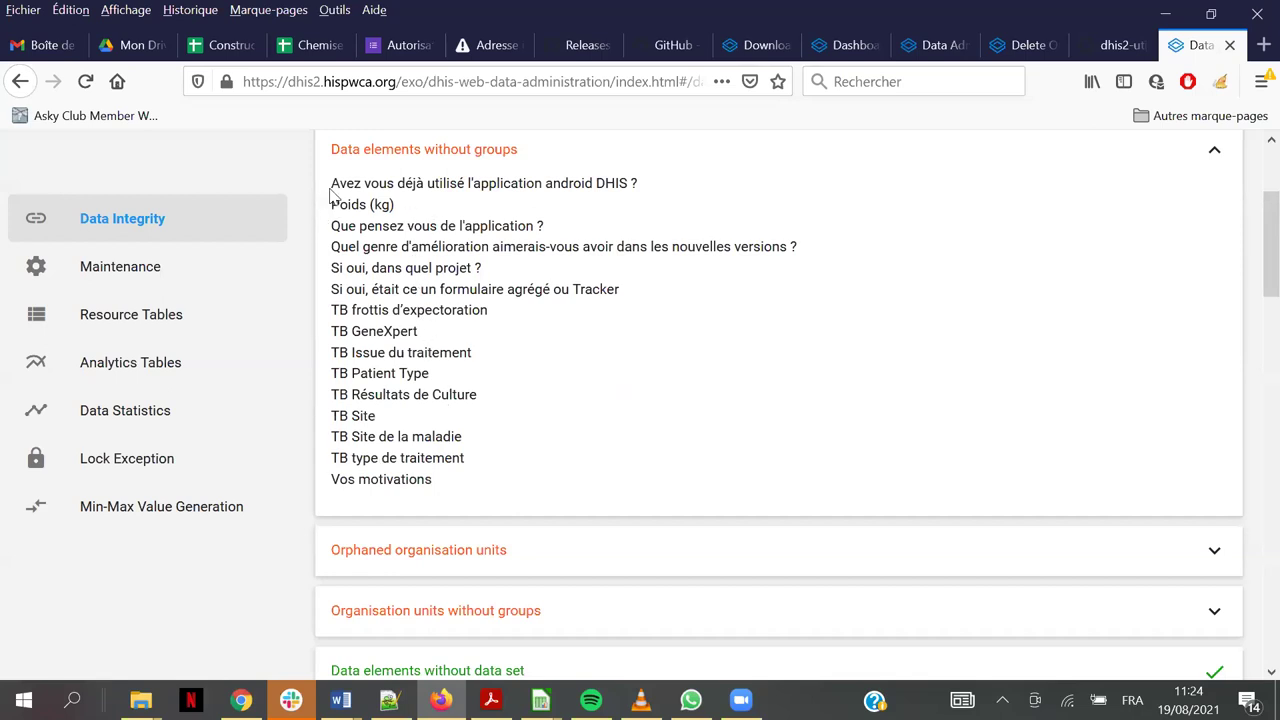
pyautogui.moveTo(333, 186); pyautogui.dragTo(437, 480)
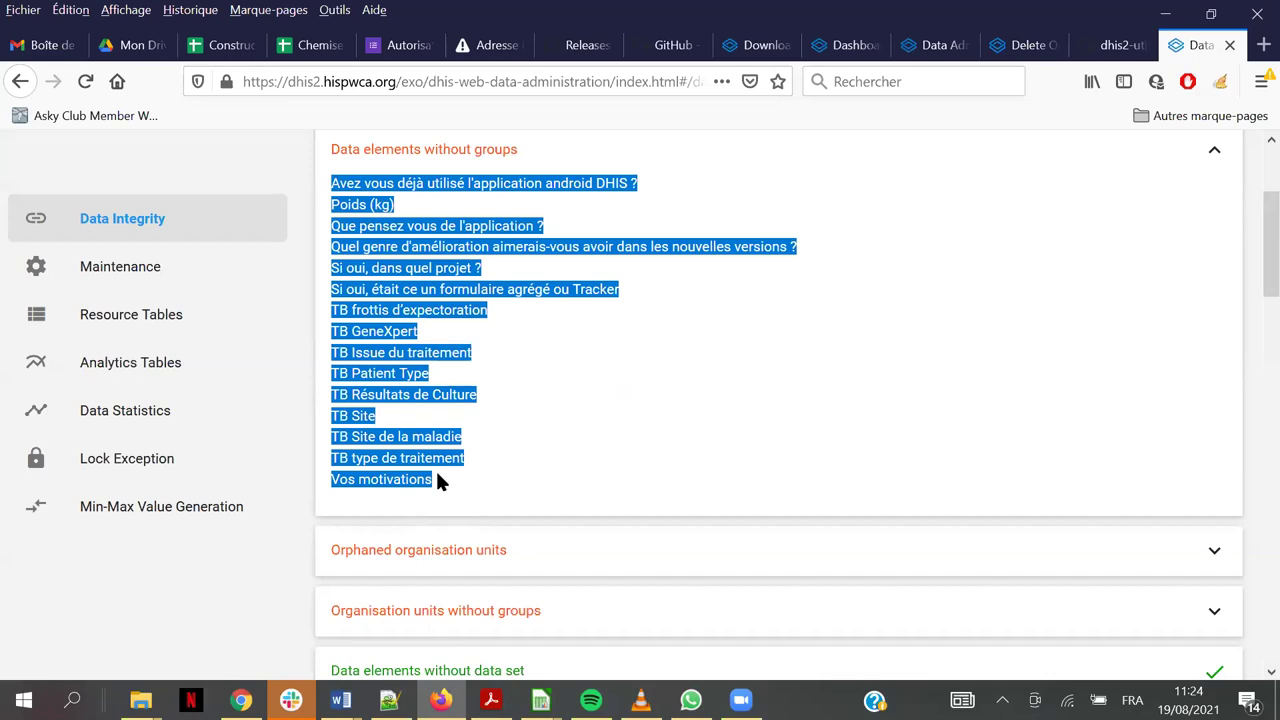
pyautogui.scroll(-3, 511, 414)
pyautogui.click(449, 352)
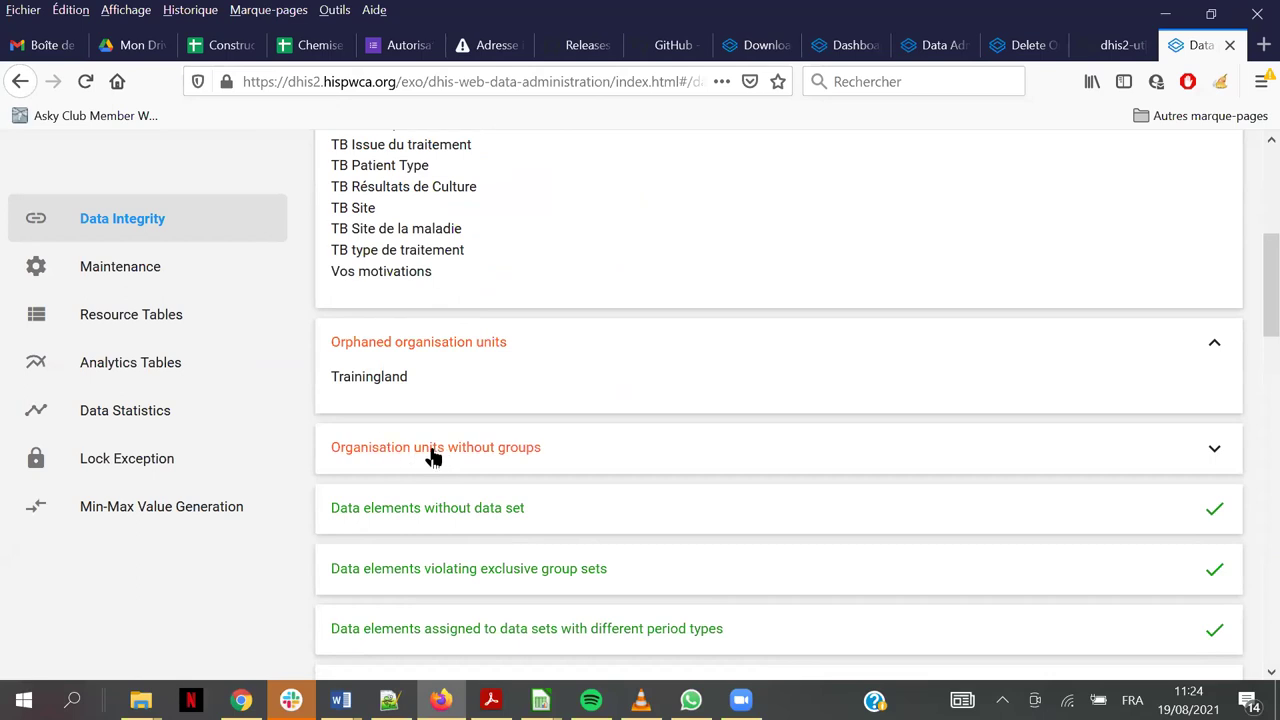
pyautogui.click(530, 450)
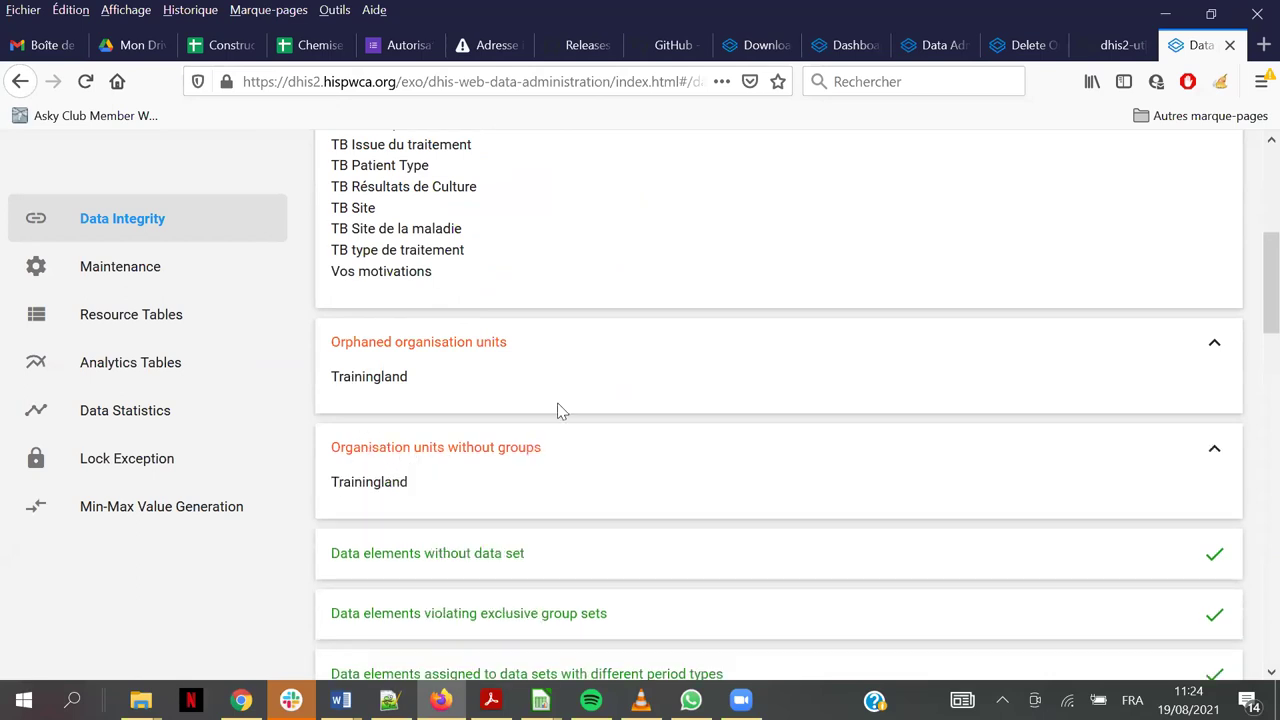
pyautogui.scroll(-8, 553, 415)
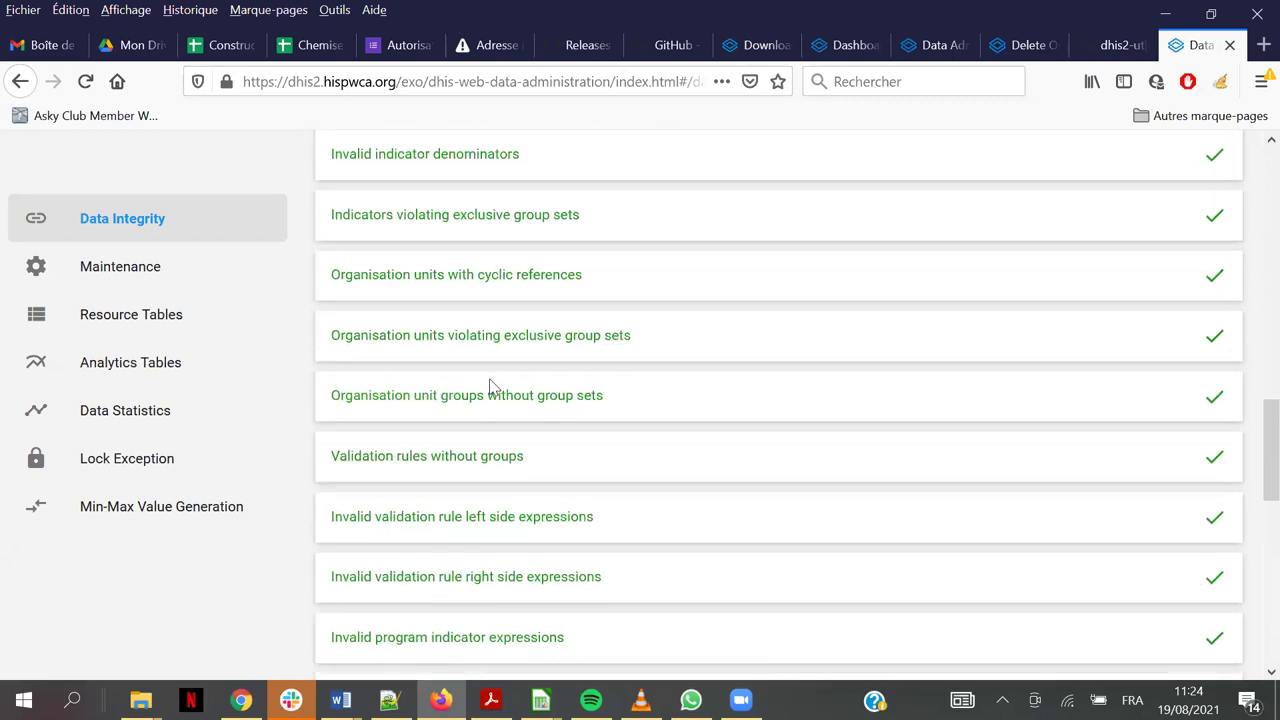
pyautogui.scroll(-8, 490, 386)
pyautogui.scroll(5, 560, 384)
pyautogui.scroll(10, 560, 384)
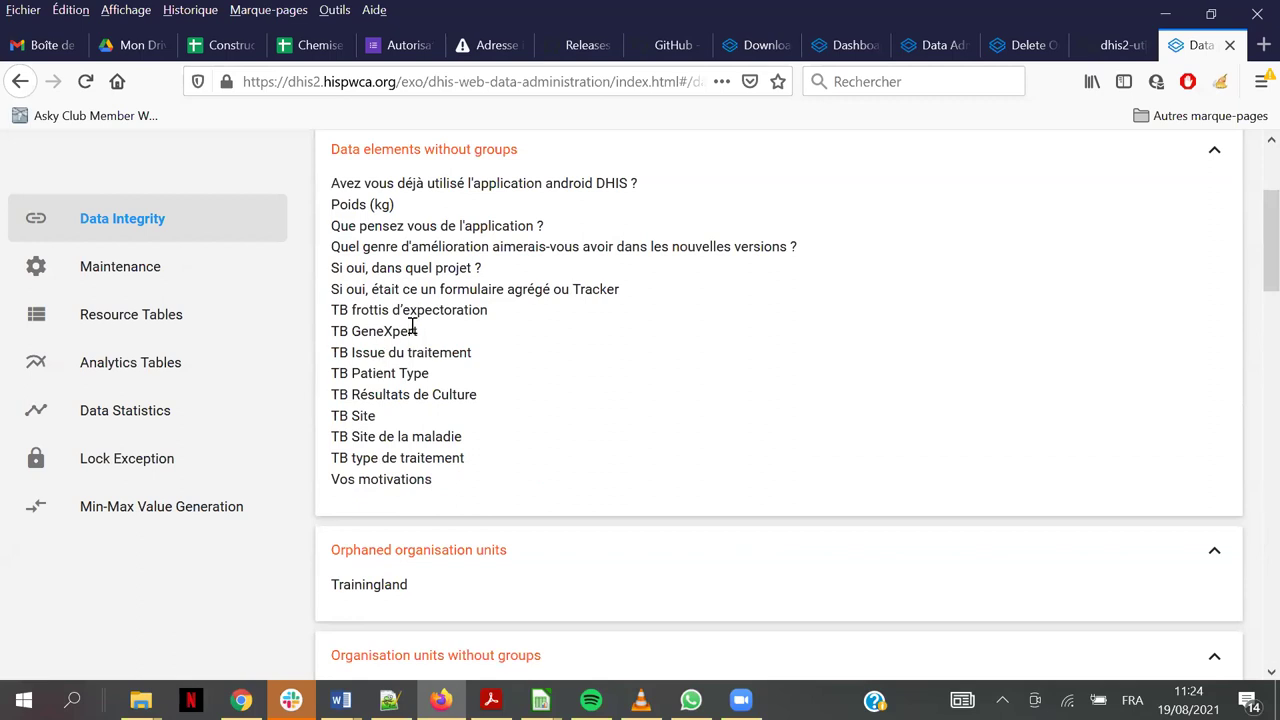
pyautogui.scroll(2, 412, 328)
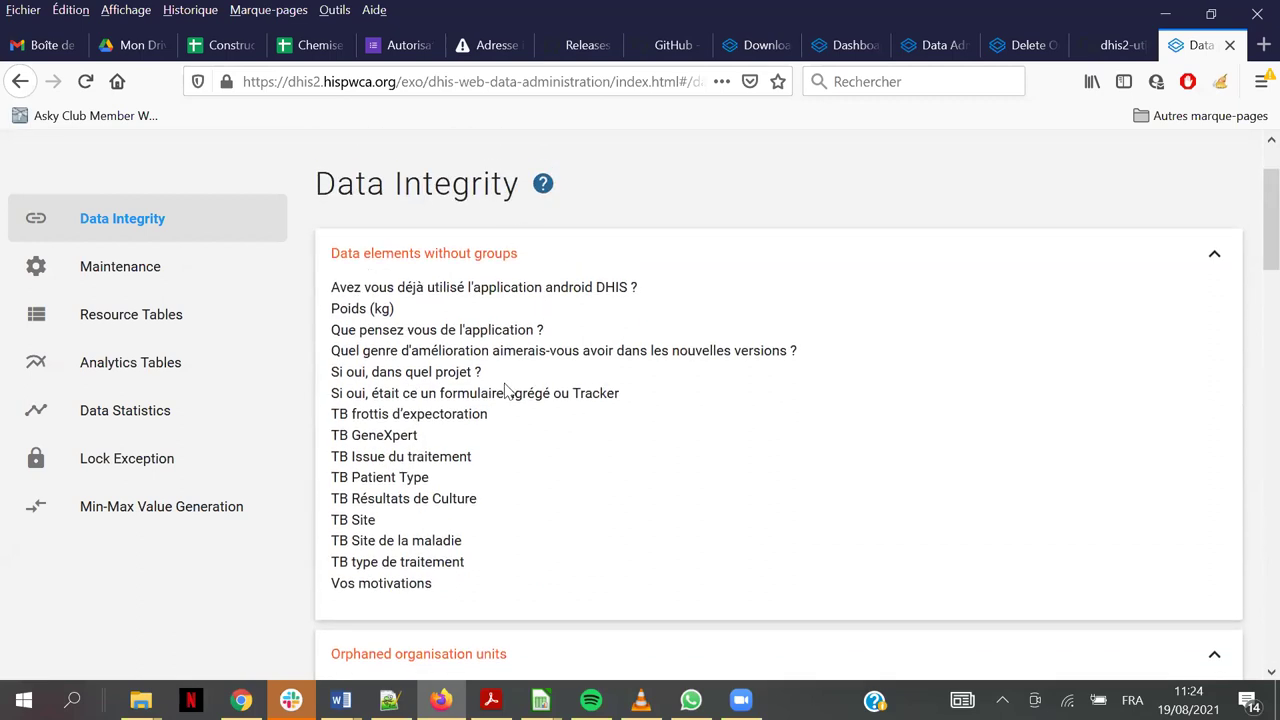
# Open the Maintenance section of Data Administration and bring its options into view
pyautogui.click(217, 290)
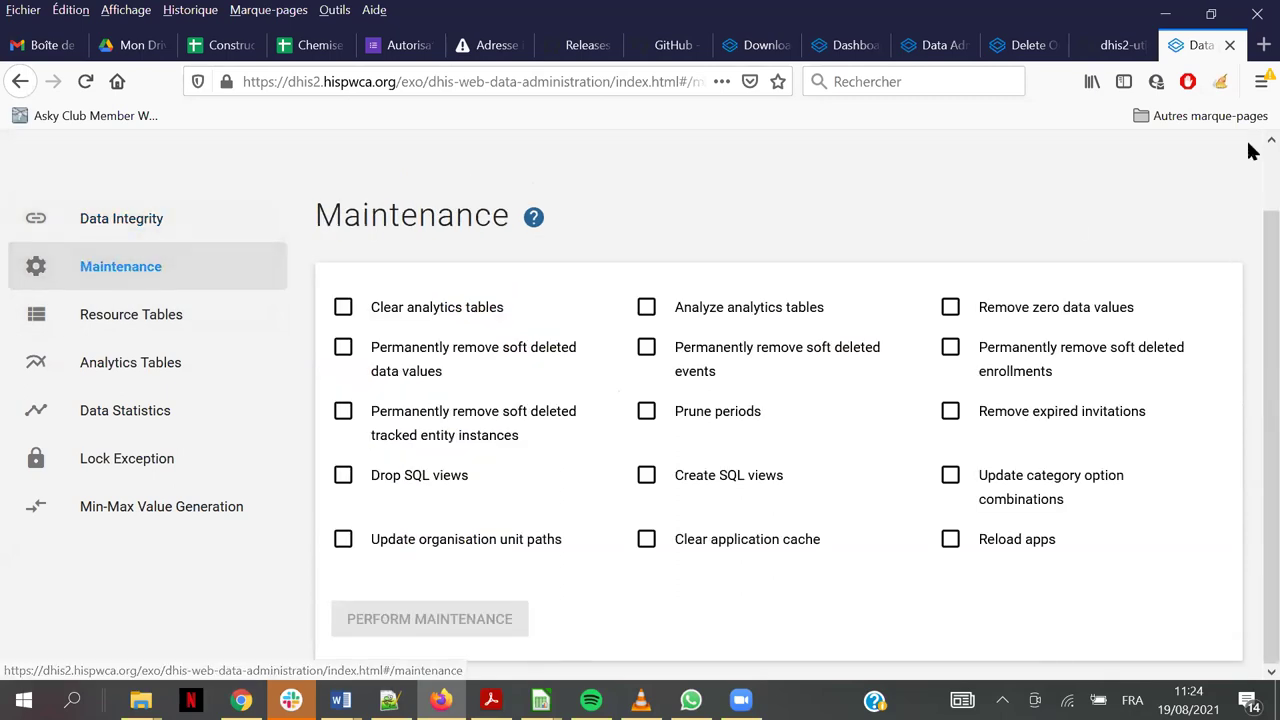
pyautogui.click(1178, 155)
pyautogui.scroll(-3, 1015, 400)
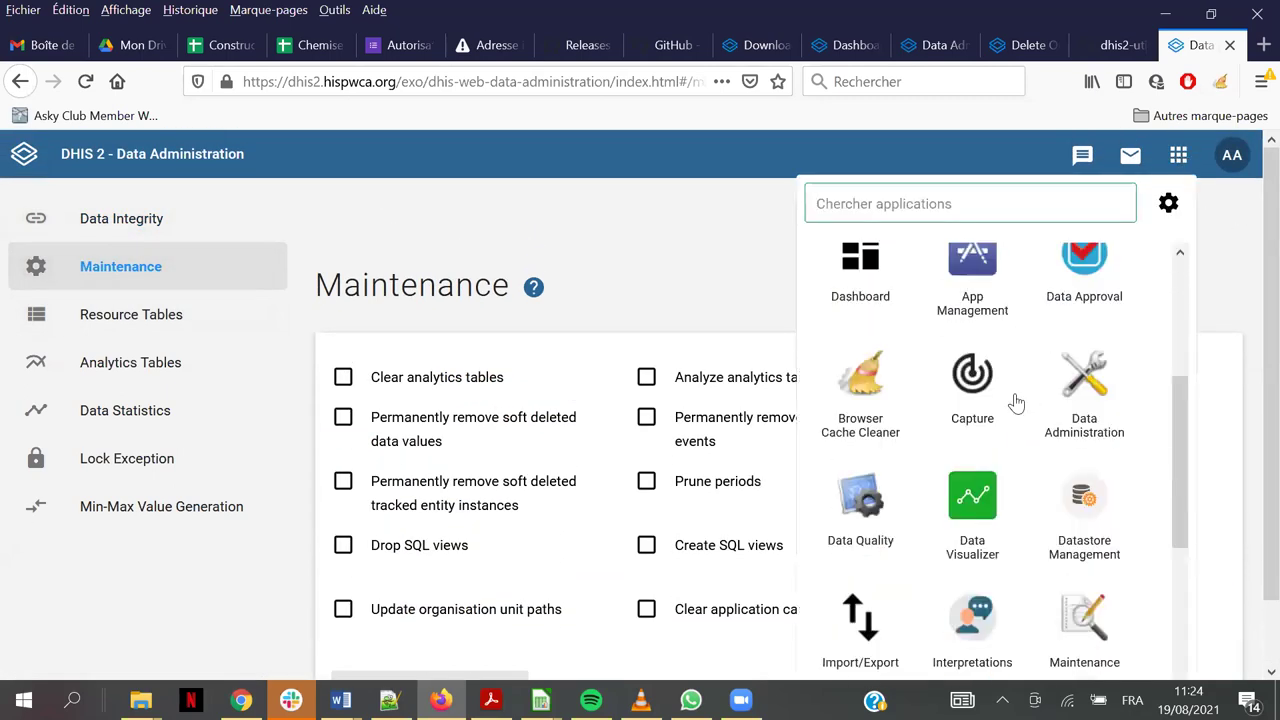
pyautogui.scroll(-2, 1015, 400)
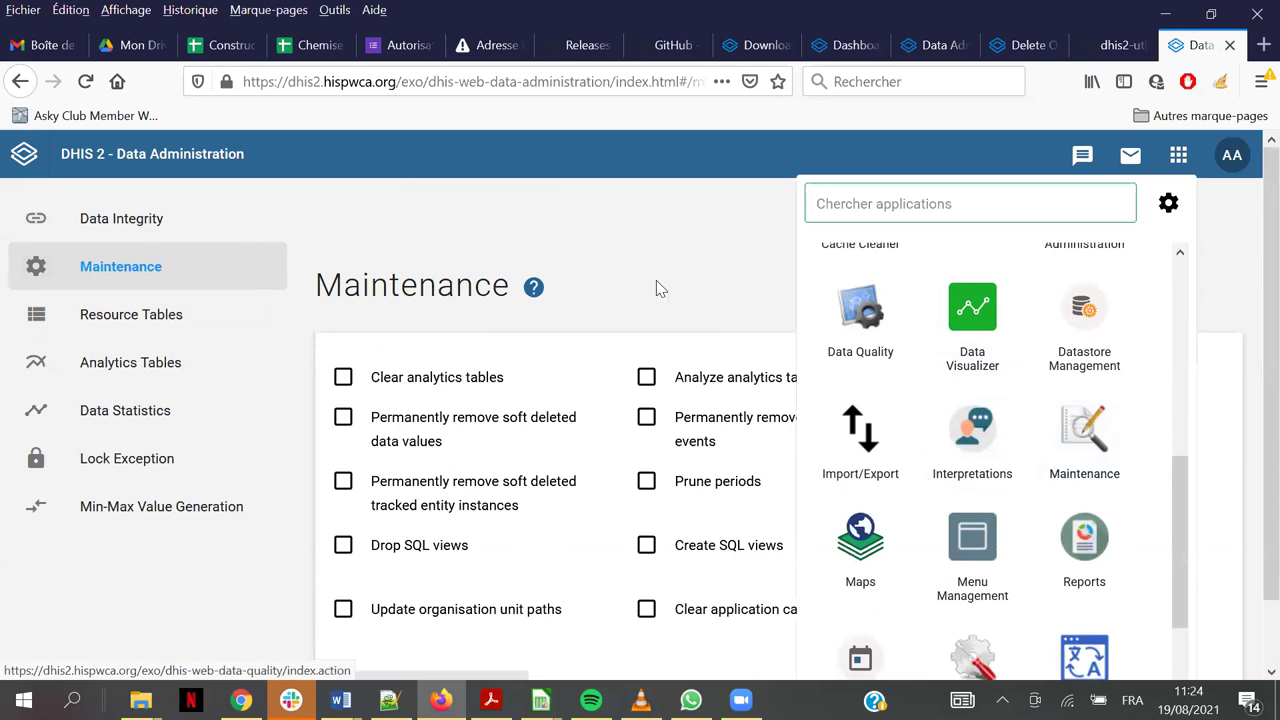
pyautogui.click(683, 251)
pyautogui.scroll(-1, 683, 251)
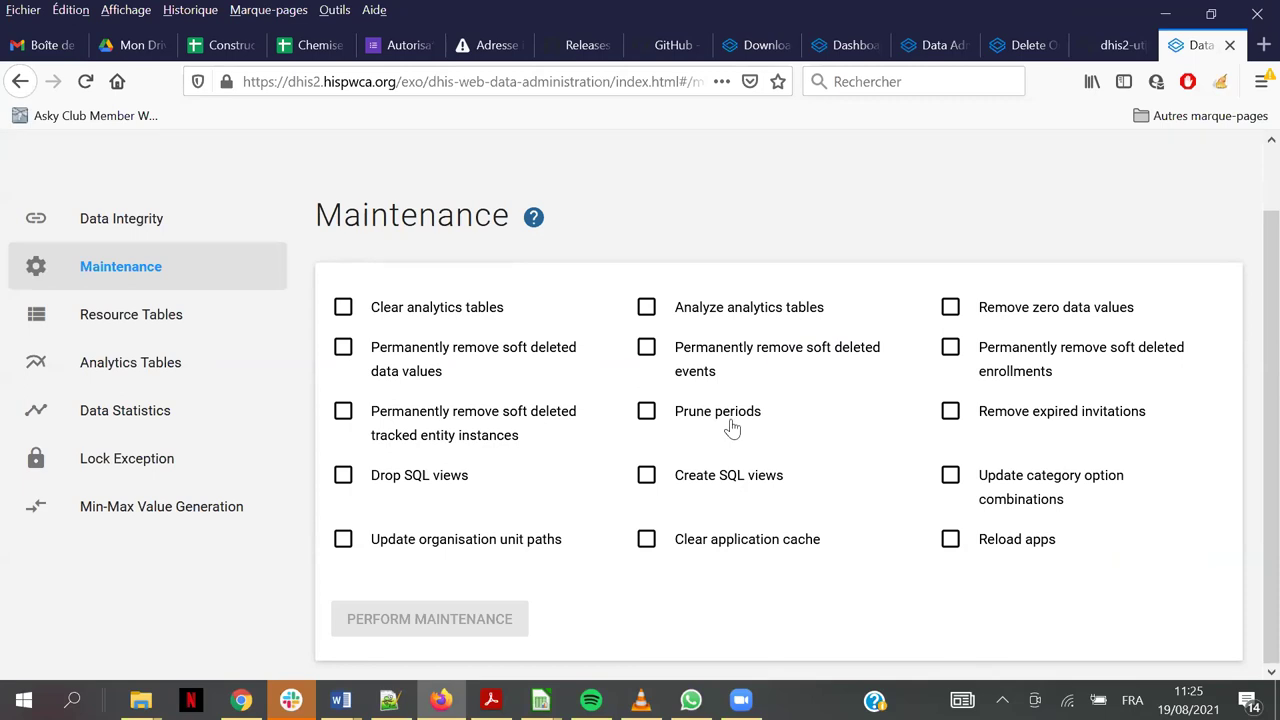
# Perform maintenance to permanently remove soft deleted data values, events, enrollments and tracked entity instances
pyautogui.click(405, 362)
pyautogui.click(700, 365)
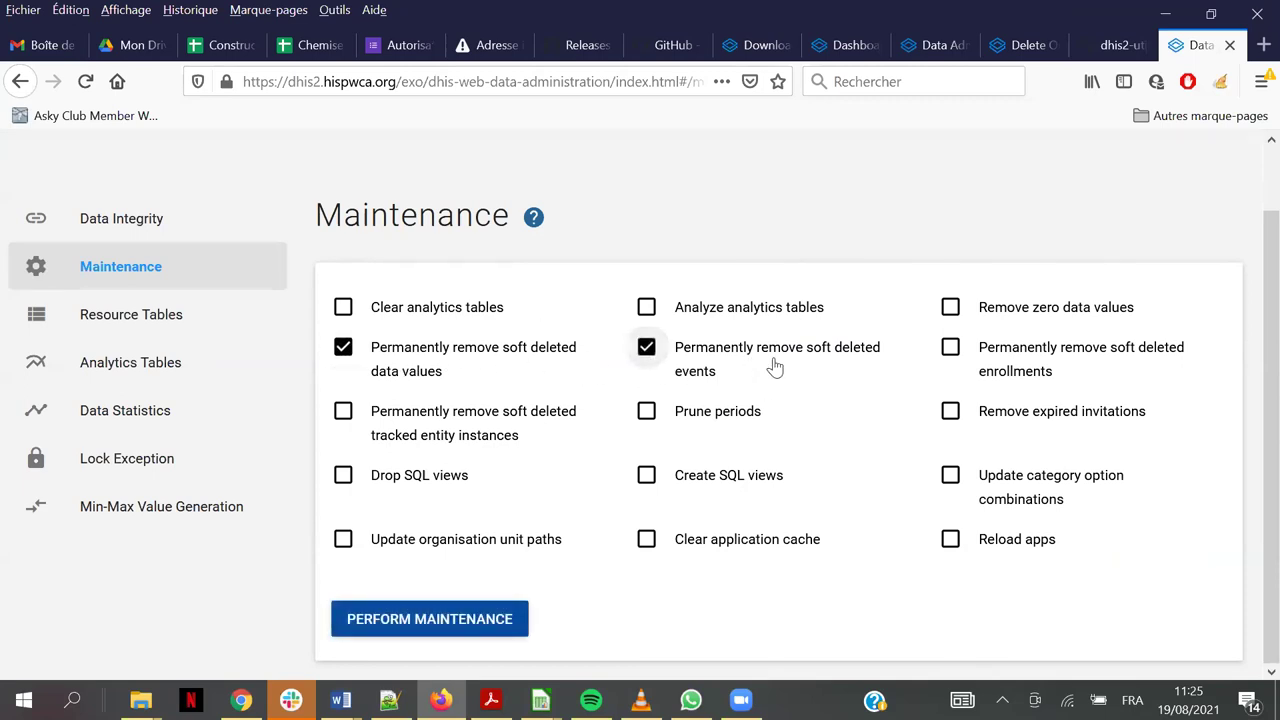
pyautogui.click(1031, 359)
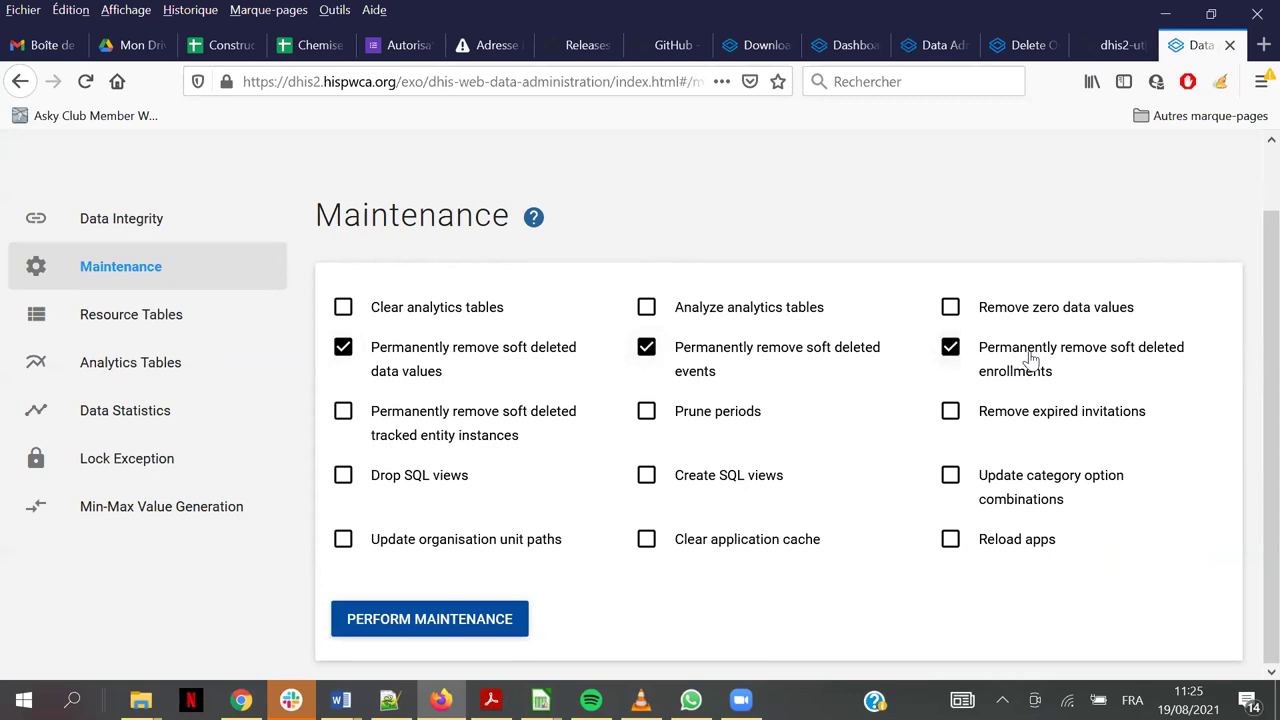
pyautogui.click(478, 425)
pyautogui.click(420, 617)
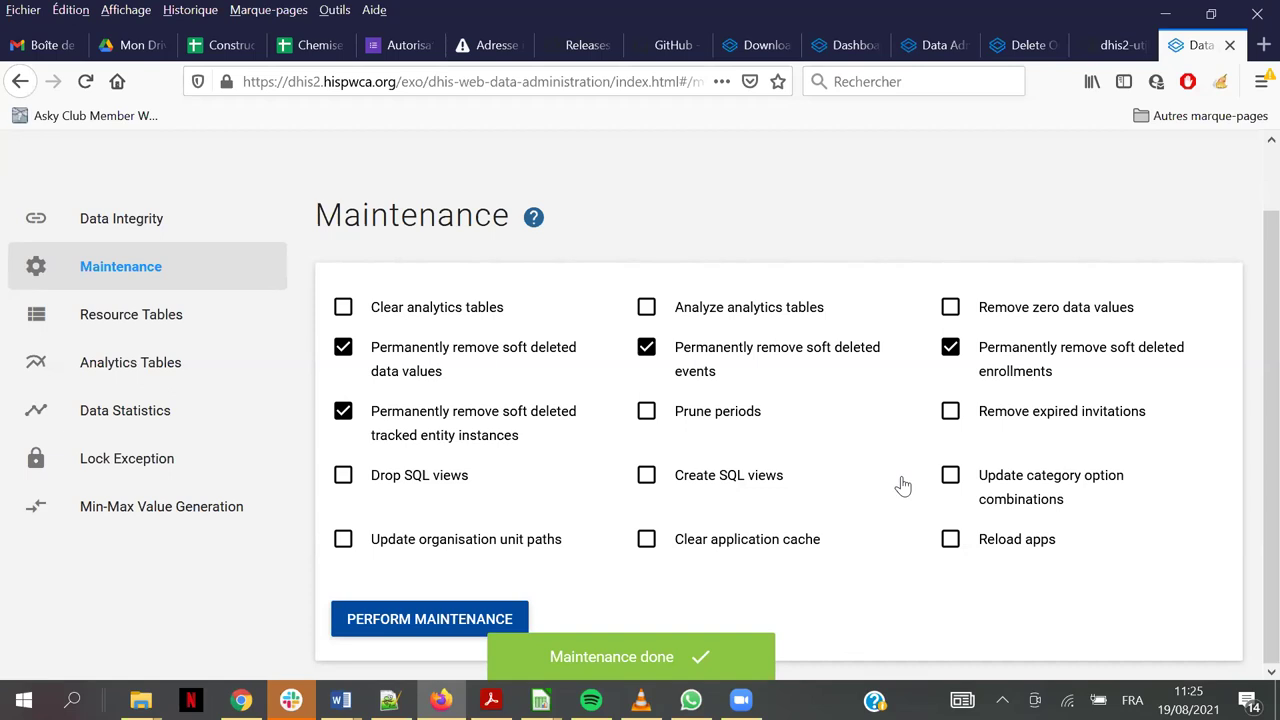
# Deselect the four options for permanently removing soft deleted data values, events, enrollments and tracked entity instances
pyautogui.click(462, 420)
pyautogui.click(451, 362)
pyautogui.click(745, 363)
pyautogui.click(1030, 368)
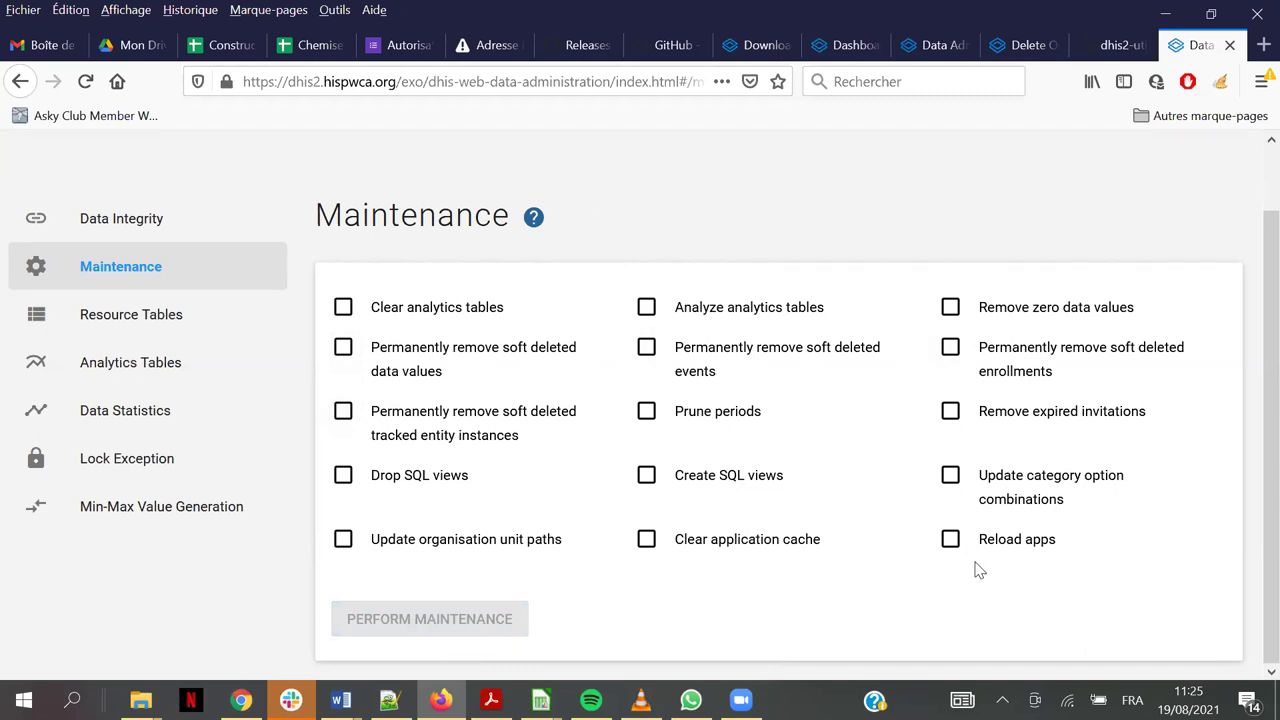
pyautogui.click(692, 542)
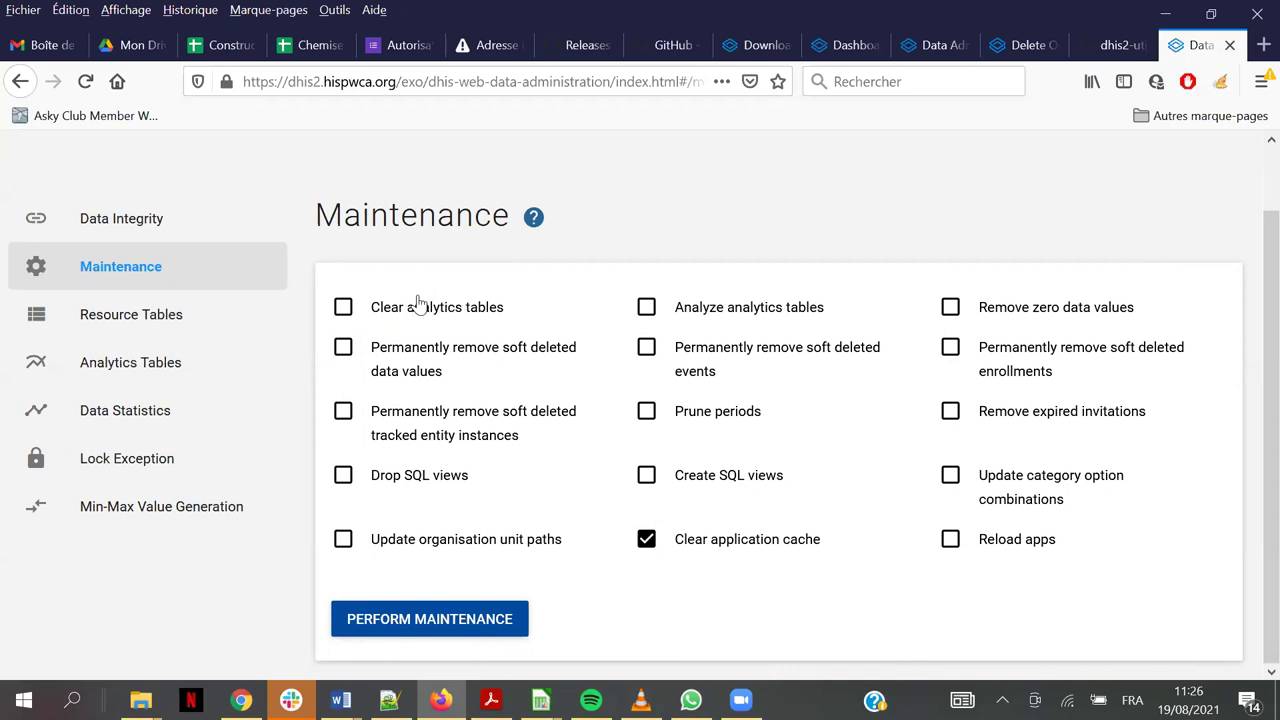
pyautogui.click(392, 315)
pyautogui.click(408, 320)
pyautogui.click(708, 543)
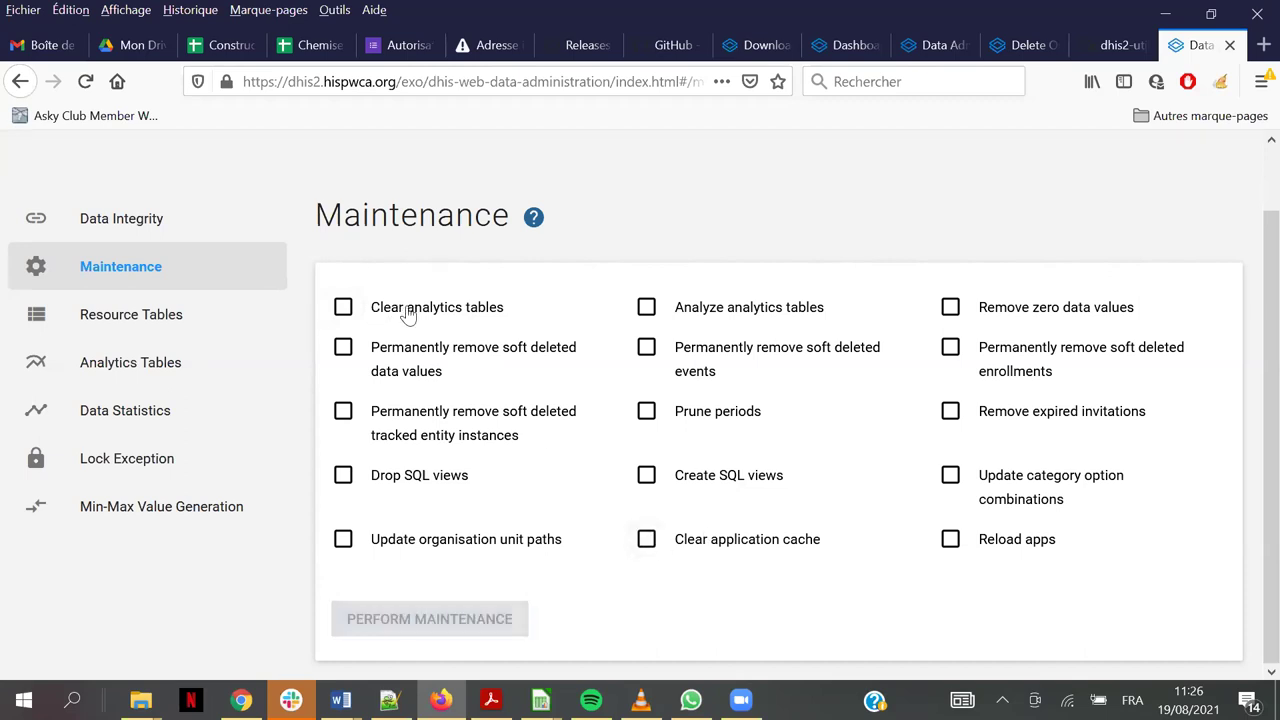
# Perform maintenance with only the Analyze analytics tables option selected
pyautogui.click(779, 313)
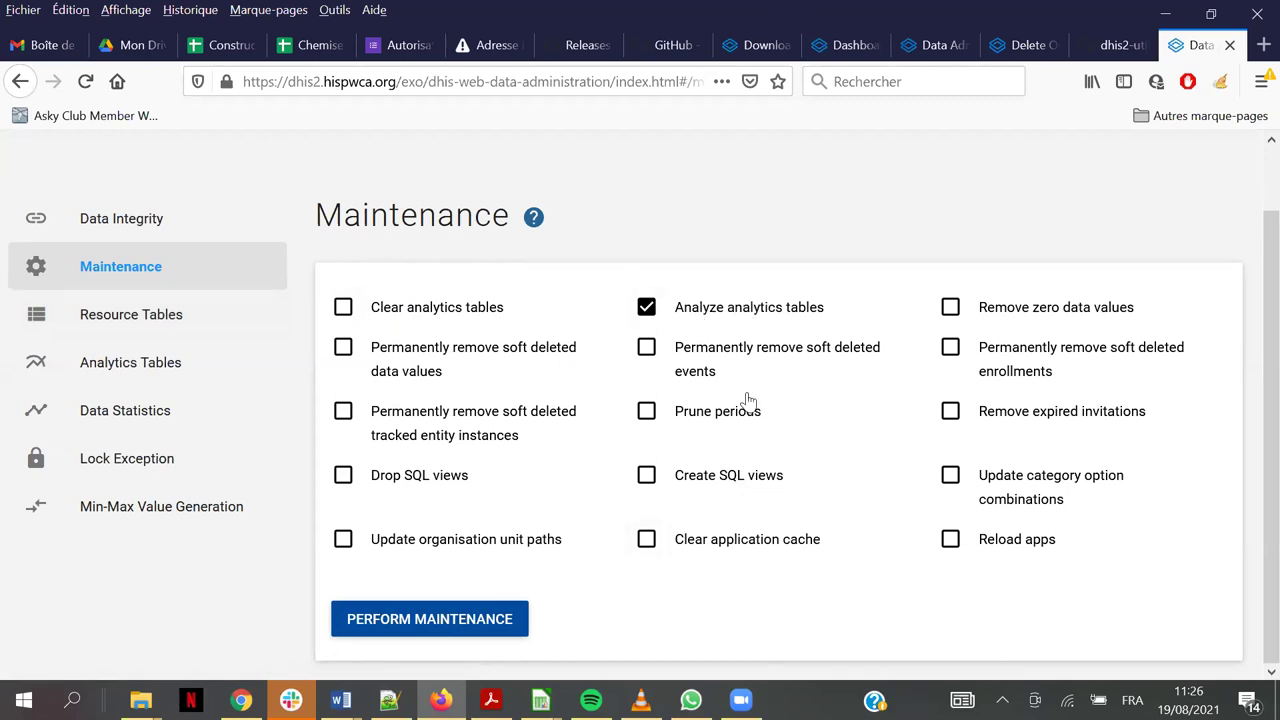
pyautogui.click(466, 630)
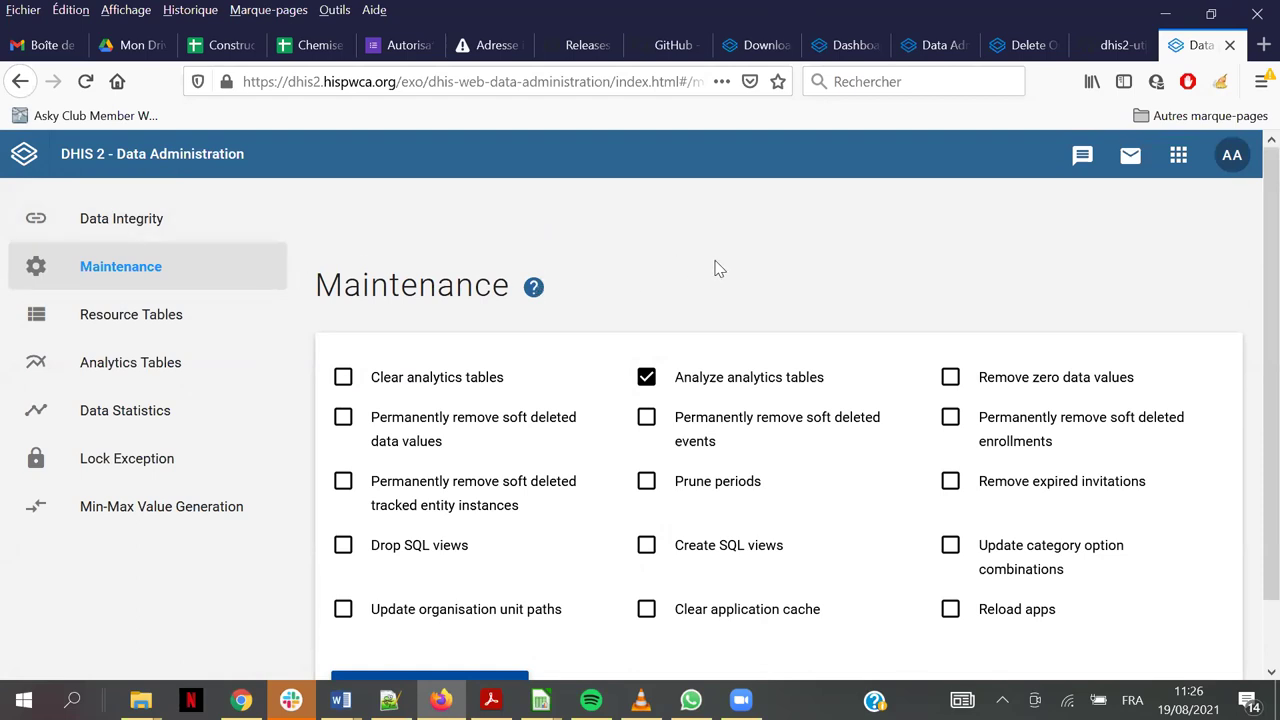
pyautogui.scroll(-1, 714, 268)
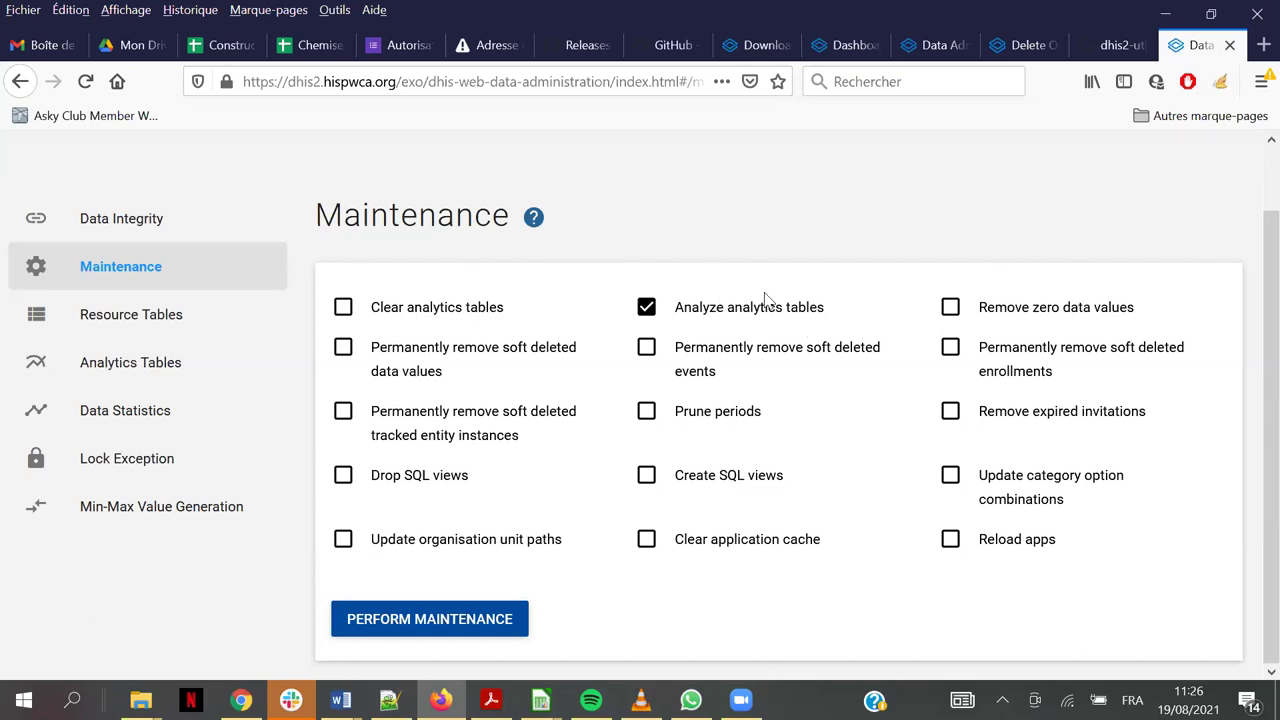
# Set the number of last years of data to include to 1 for the analytics tables update
pyautogui.click(238, 377)
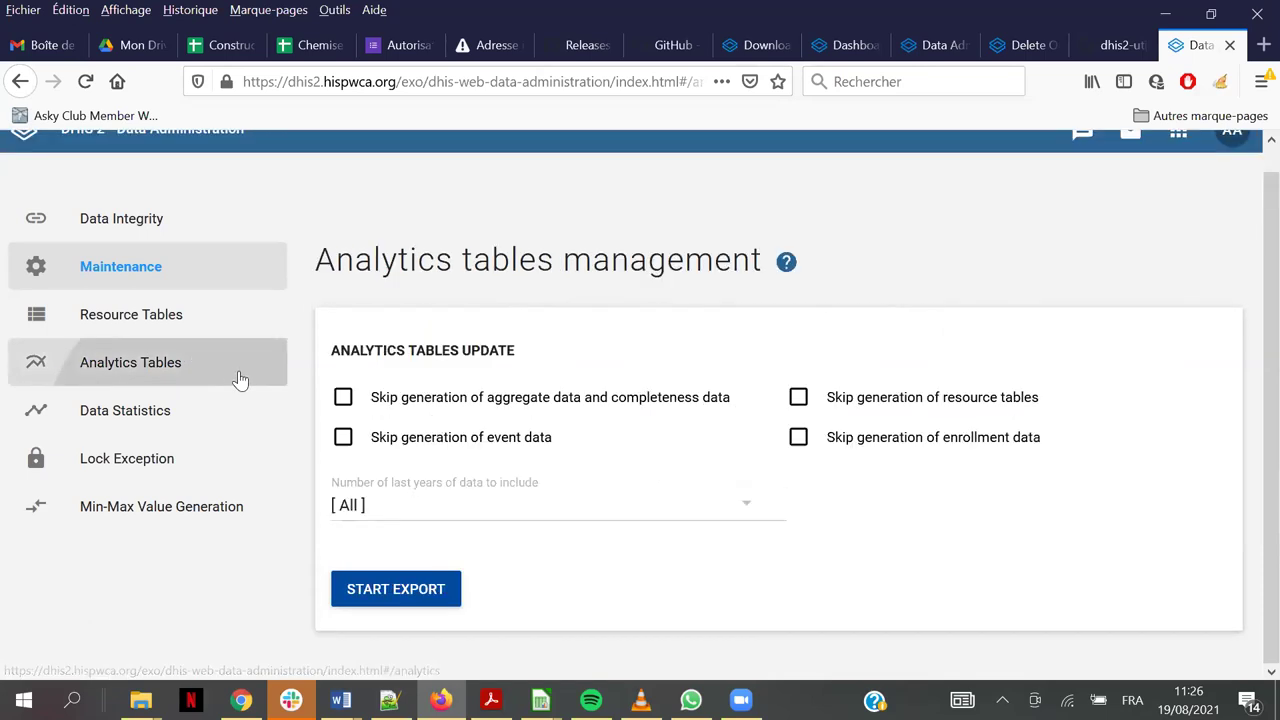
pyautogui.click(402, 510)
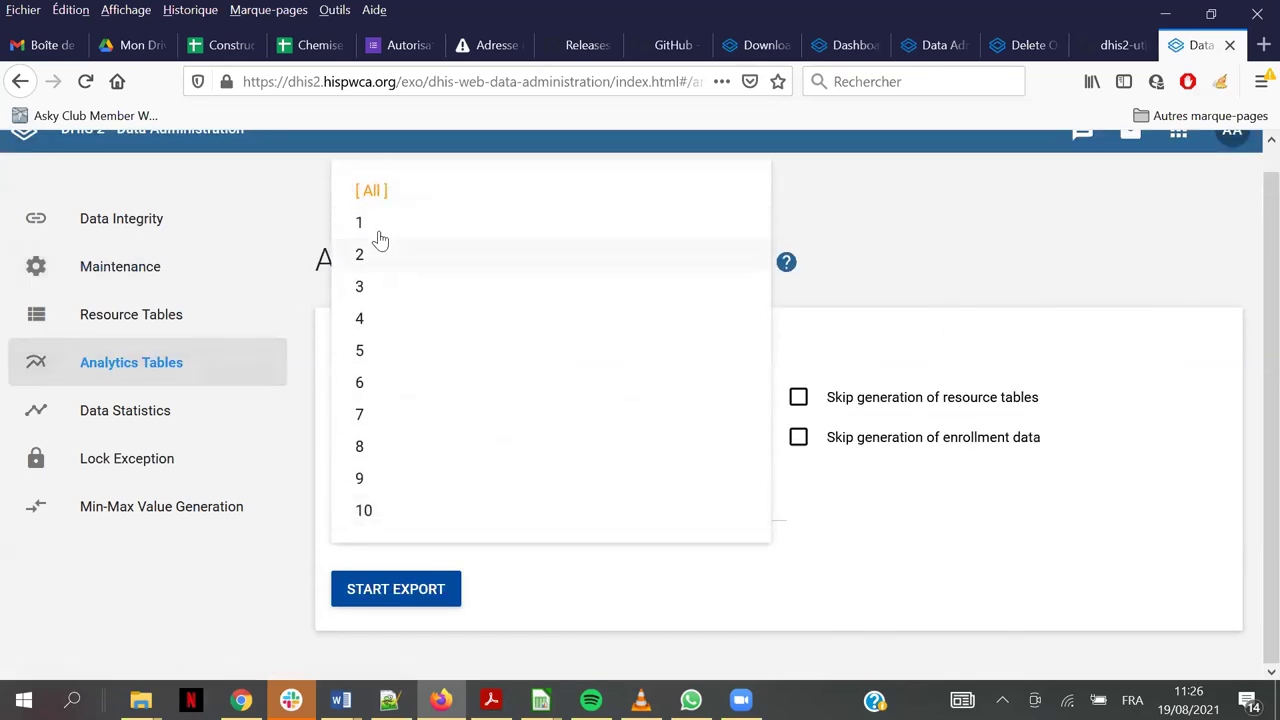
pyautogui.click(375, 233)
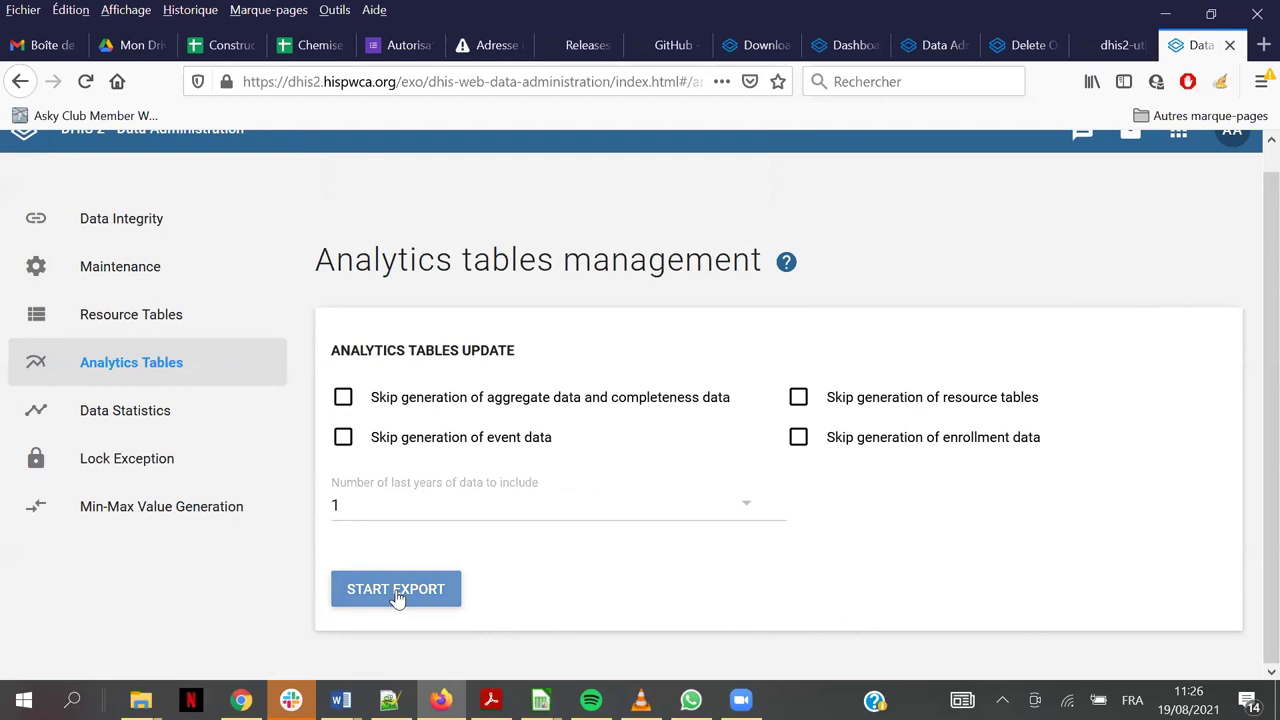
# Review the Maintenance options once more and return to the analytics tables update settings
pyautogui.click(157, 275)
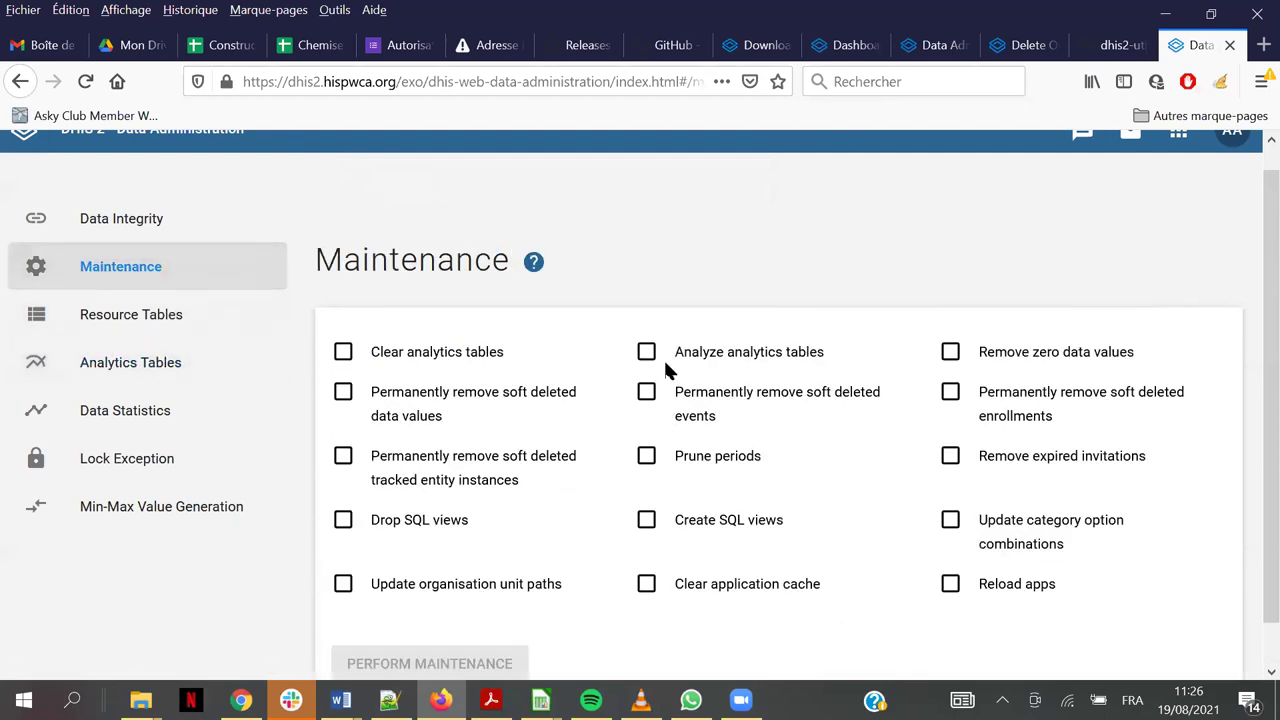
pyautogui.scroll(-1, 668, 370)
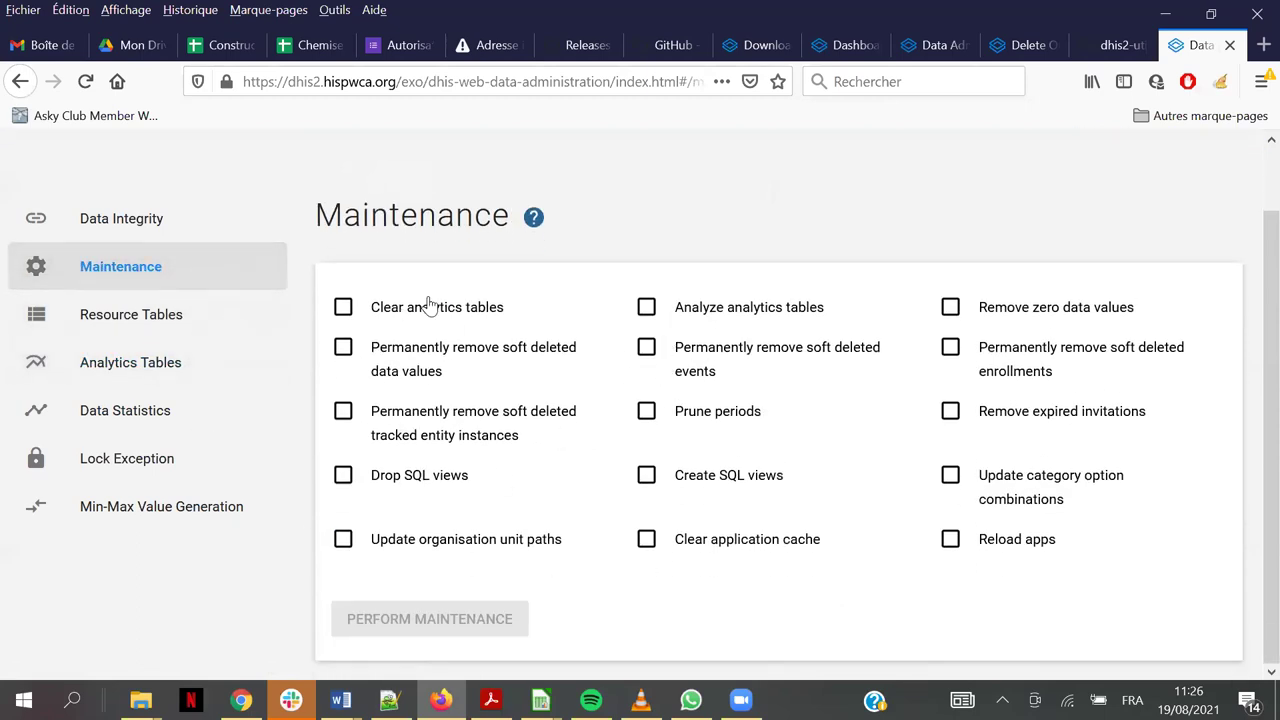
pyautogui.click(195, 372)
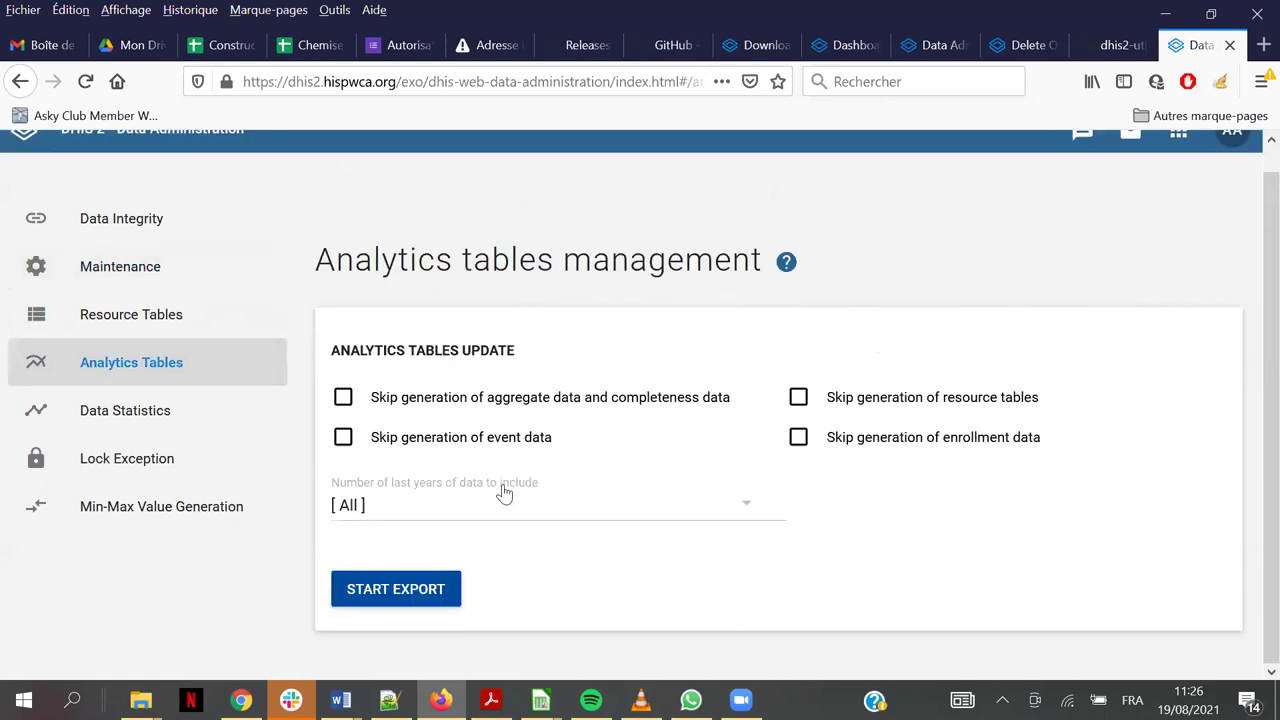
# Start the analytics tables export with the number of last years of data to include set to 1
pyautogui.click(472, 505)
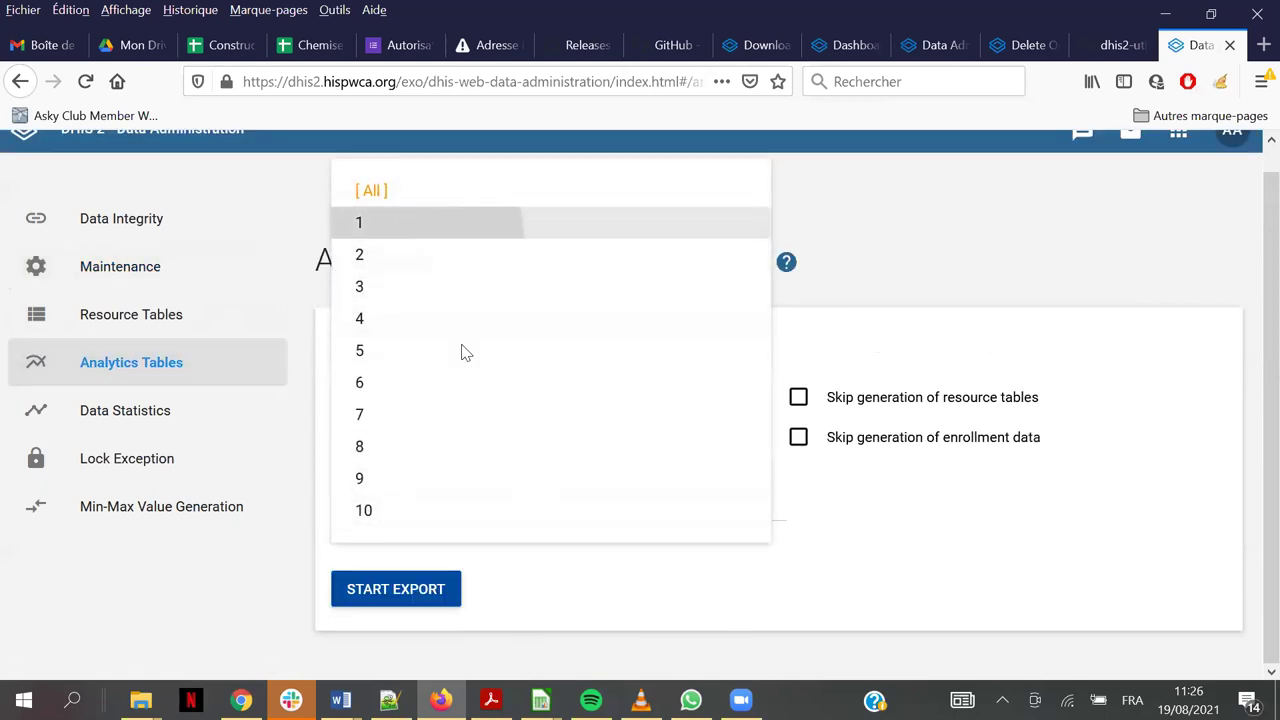
pyautogui.click(405, 229)
pyautogui.click(409, 603)
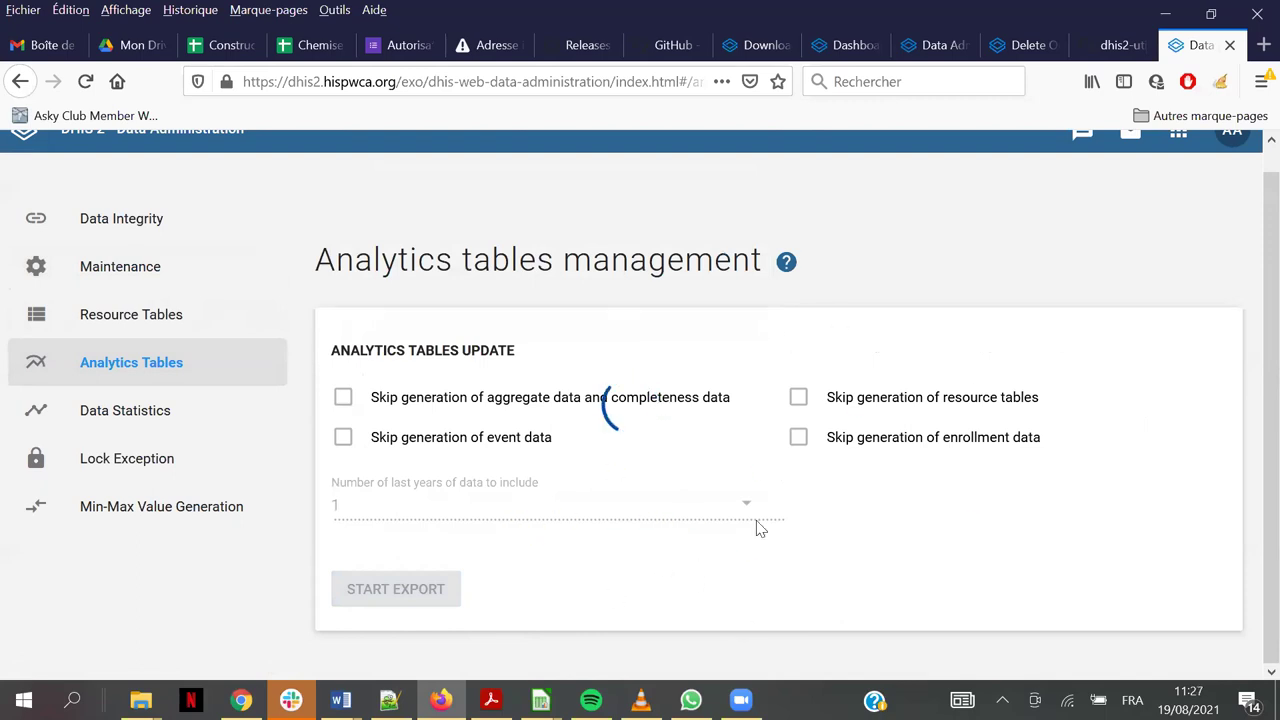
# Look over the Maintenance options while the export runs and return to the analytics tables update page
pyautogui.click(88, 287)
pyautogui.scroll(-1, 410, 340)
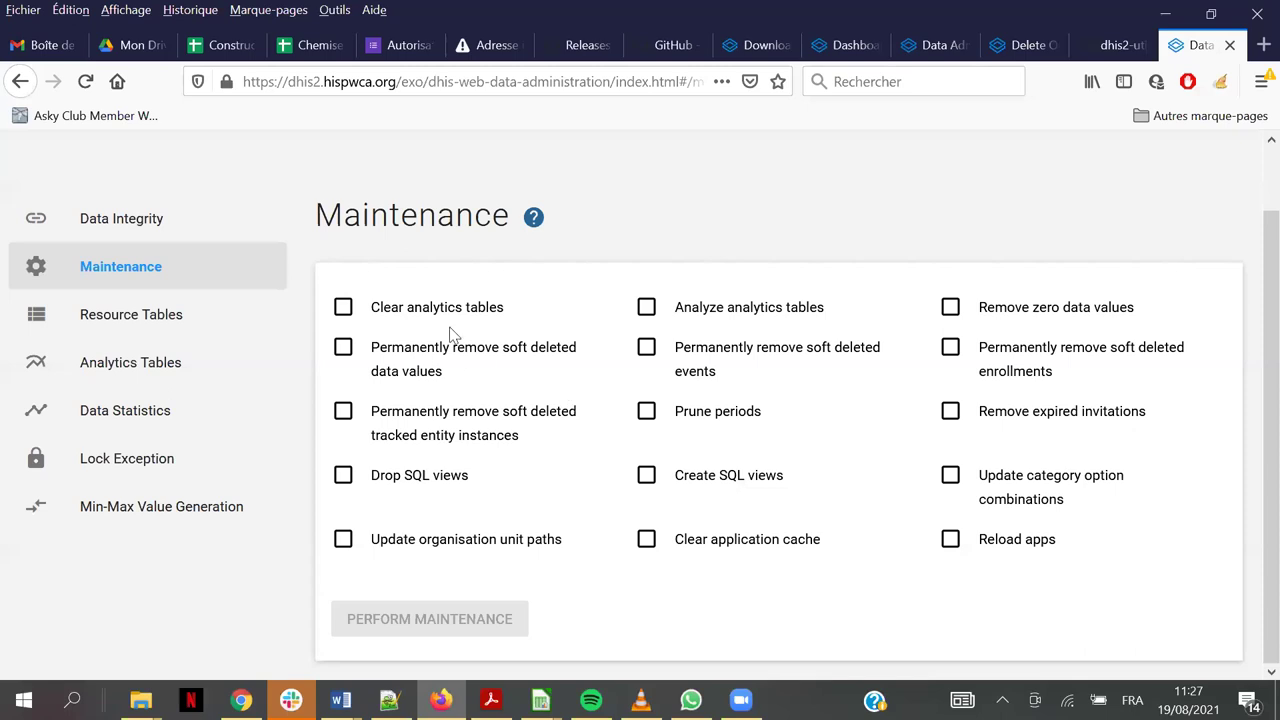
pyautogui.click(140, 364)
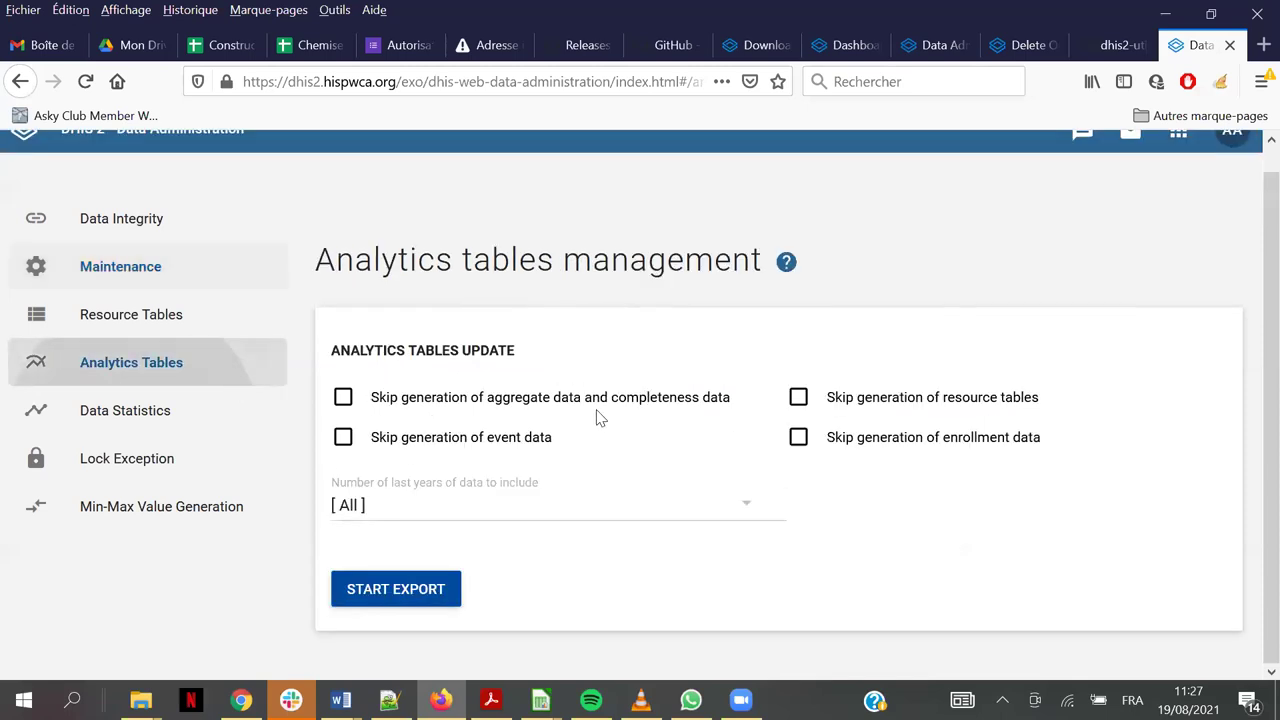
# Examine the analytics tables update log to follow the export's progress from start to finish
pyautogui.scroll(-3, 542, 466)
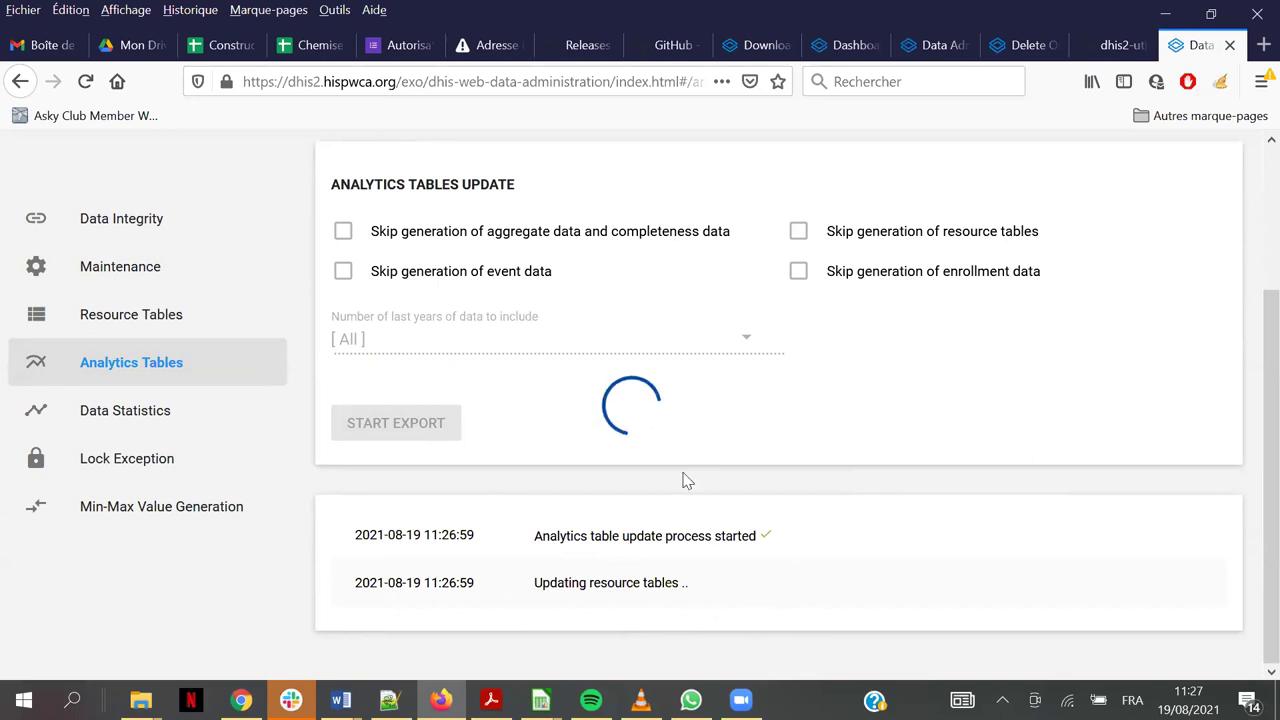
pyautogui.scroll(-3, 785, 497)
pyautogui.scroll(4, 707, 511)
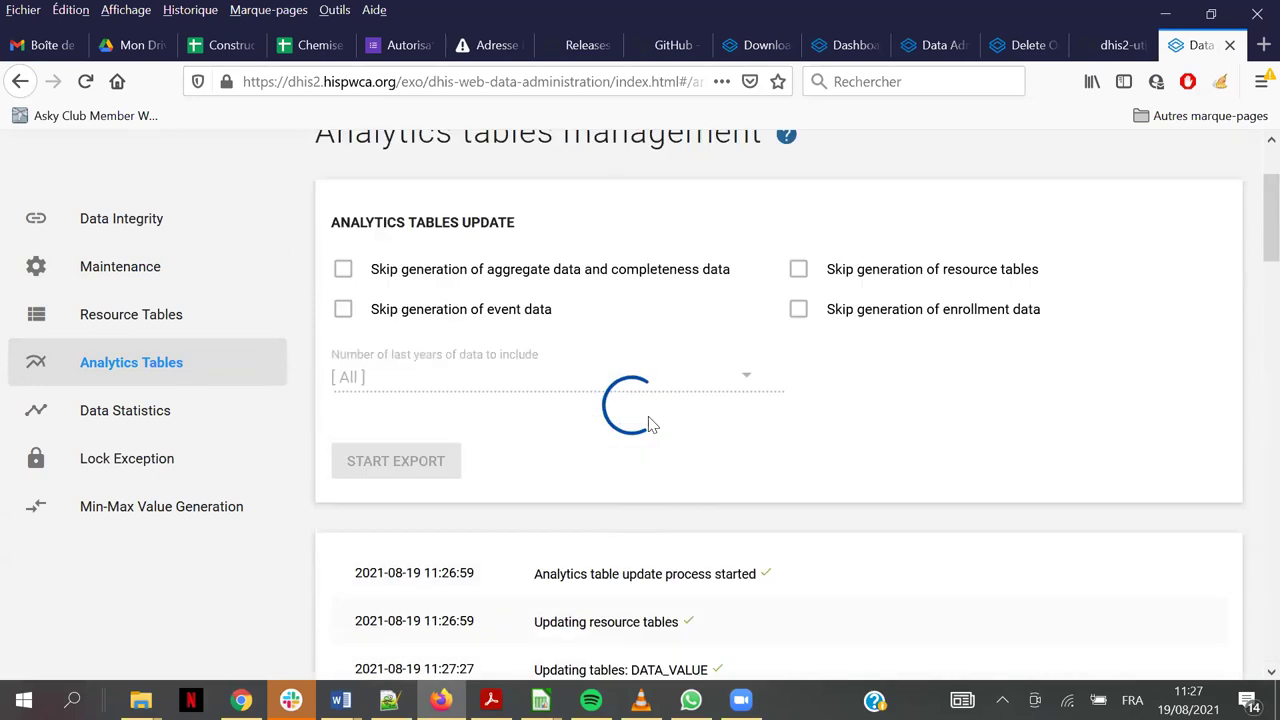
pyautogui.scroll(-3, 680, 500)
pyautogui.scroll(4, 600, 410)
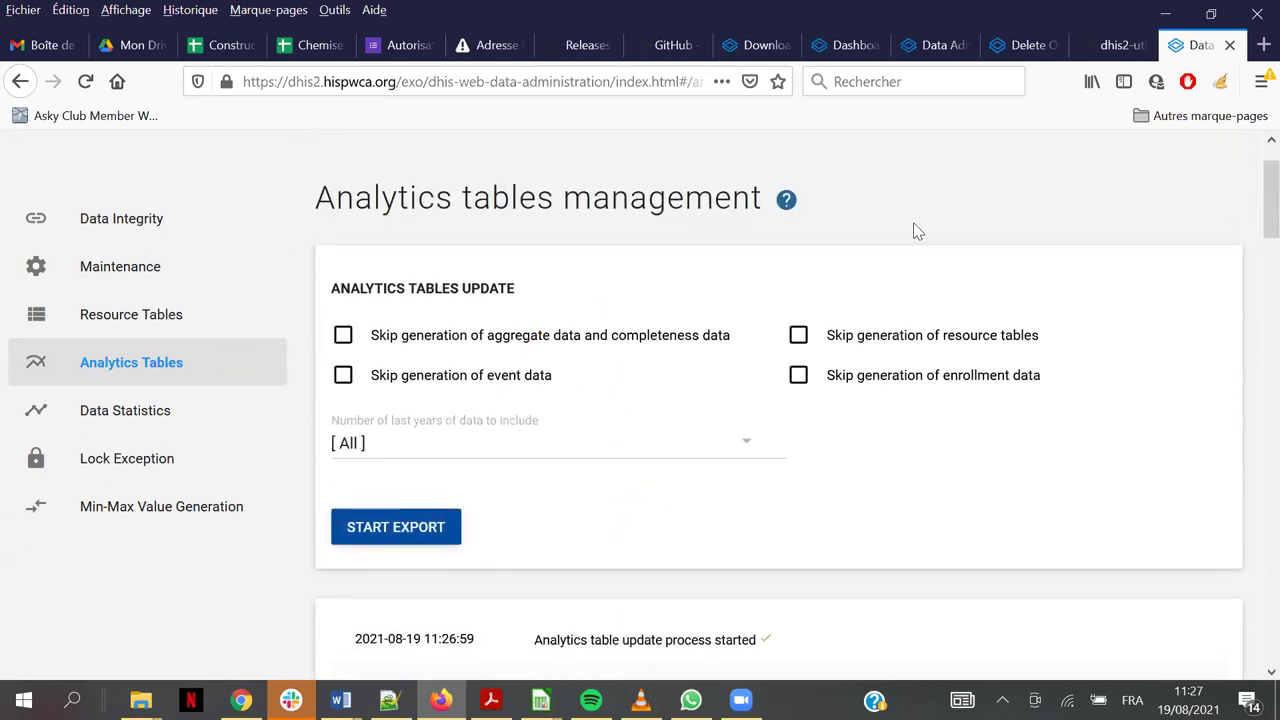
pyautogui.scroll(-4, 846, 597)
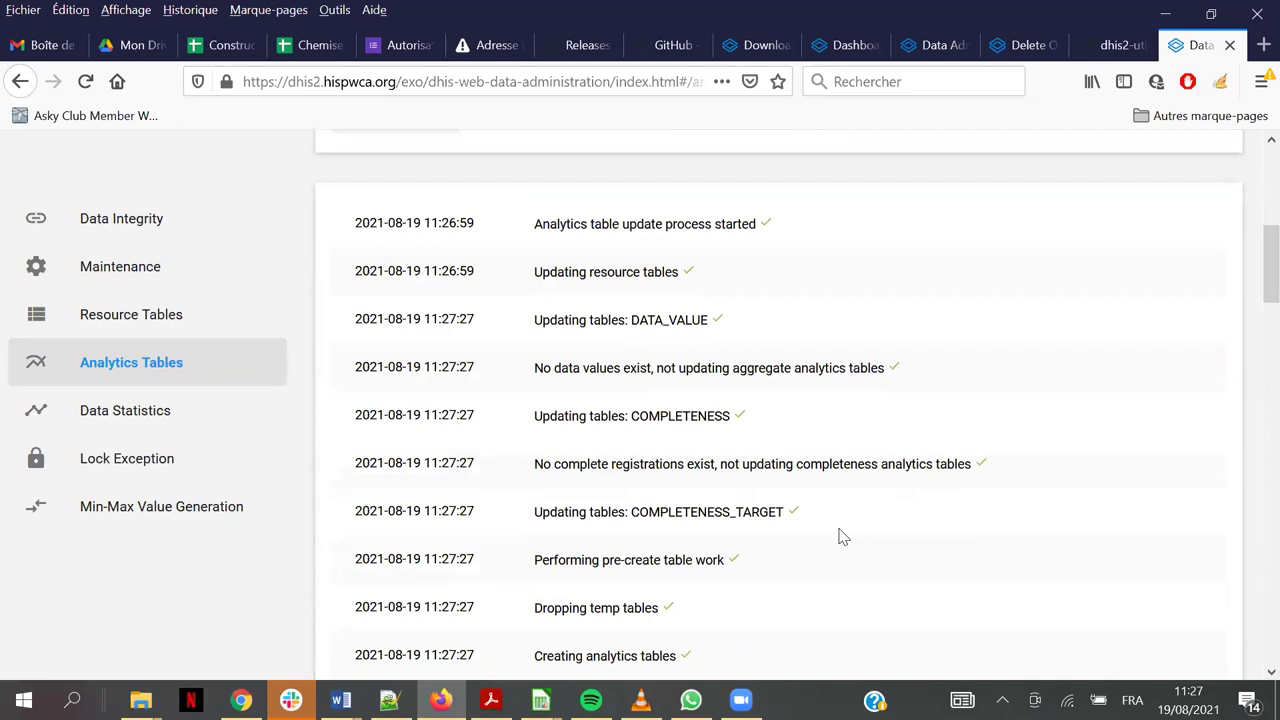
pyautogui.scroll(-15, 1249, 371)
pyautogui.scroll(15, 186, 329)
# Go to the Maintenance page and select the Clear analytics tables option
pyautogui.click(120, 266)
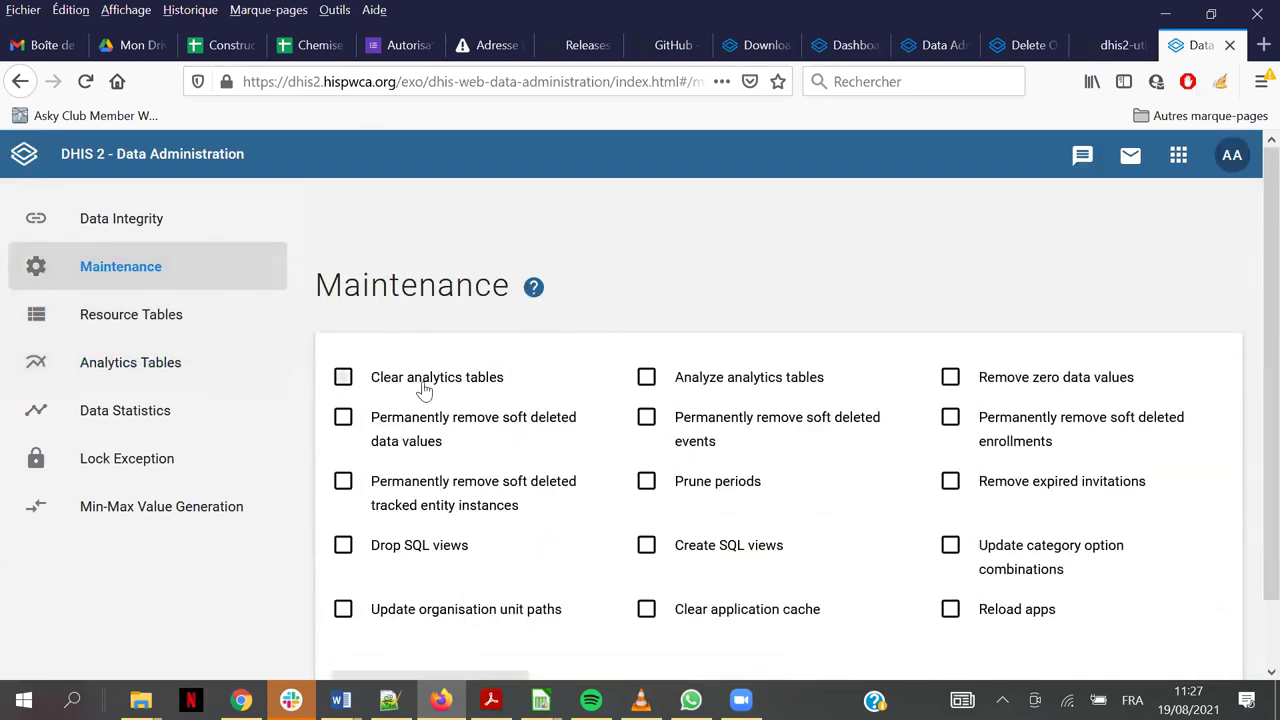
pyautogui.click(468, 390)
pyautogui.scroll(-2, 473, 394)
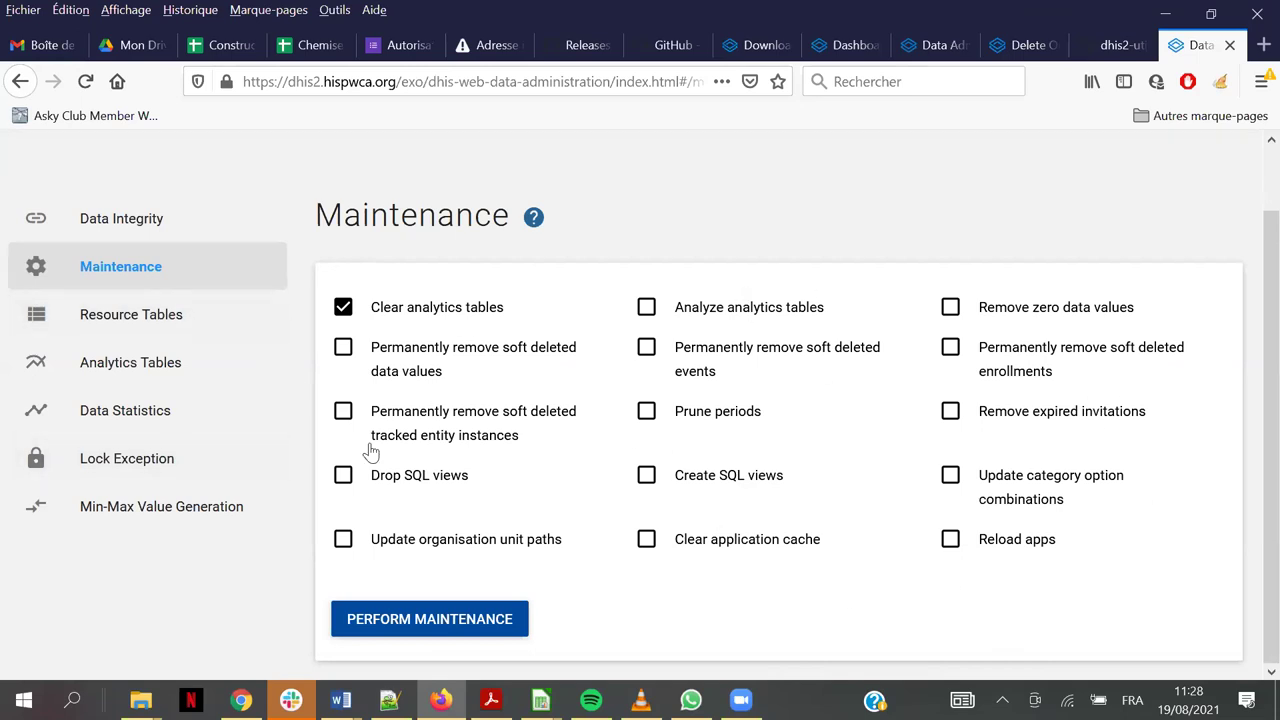
# Deselect Clear analytics tables and perform maintenance with only the Drop SQL views option selected
pyautogui.click(424, 312)
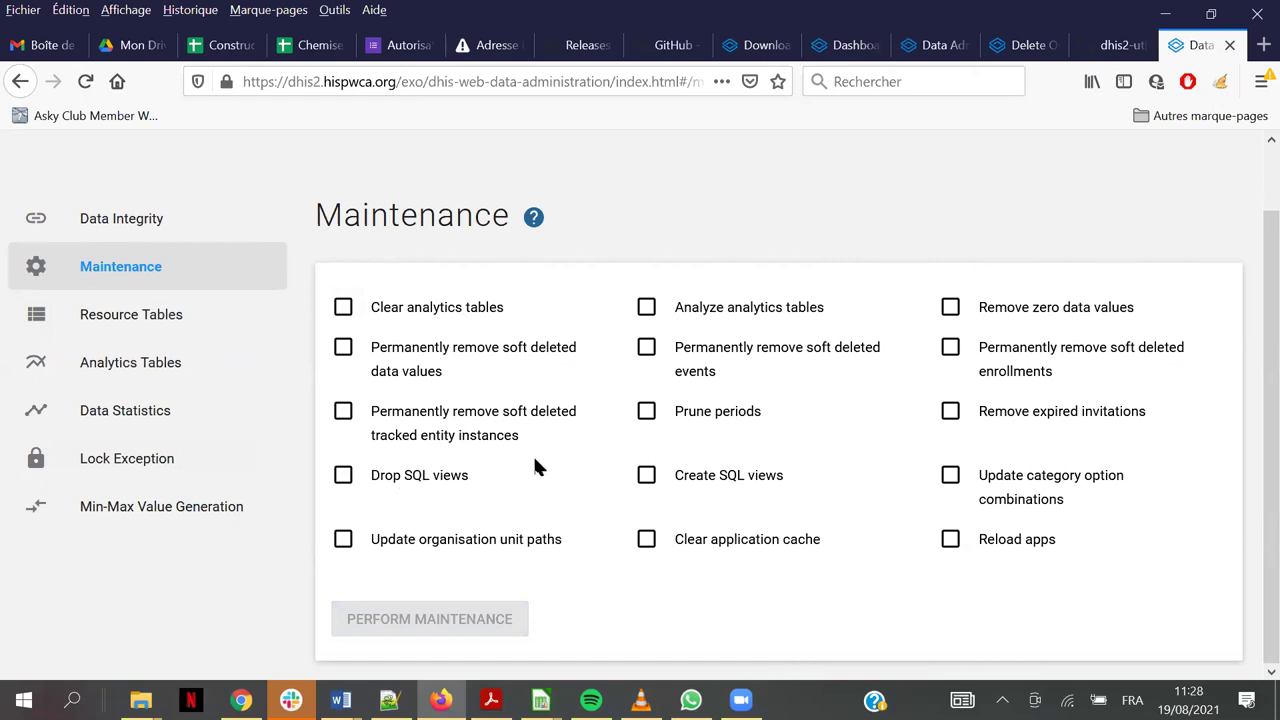
pyautogui.click(410, 484)
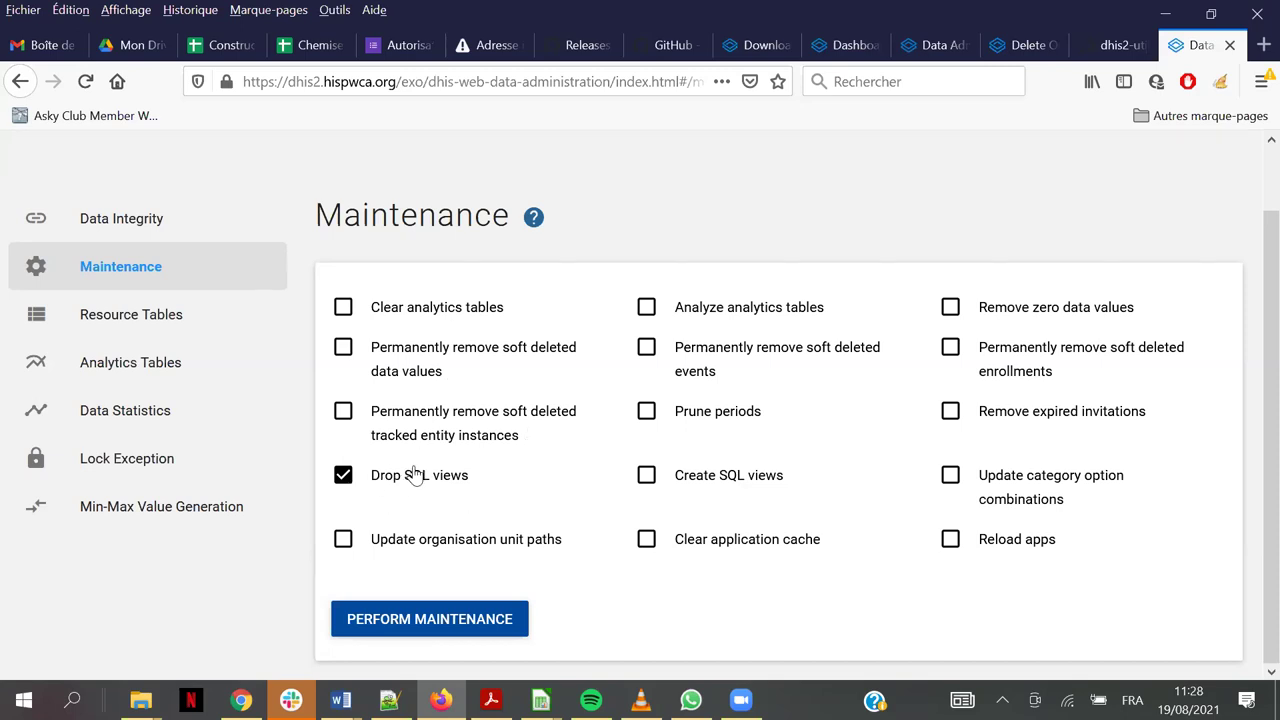
pyautogui.click(495, 626)
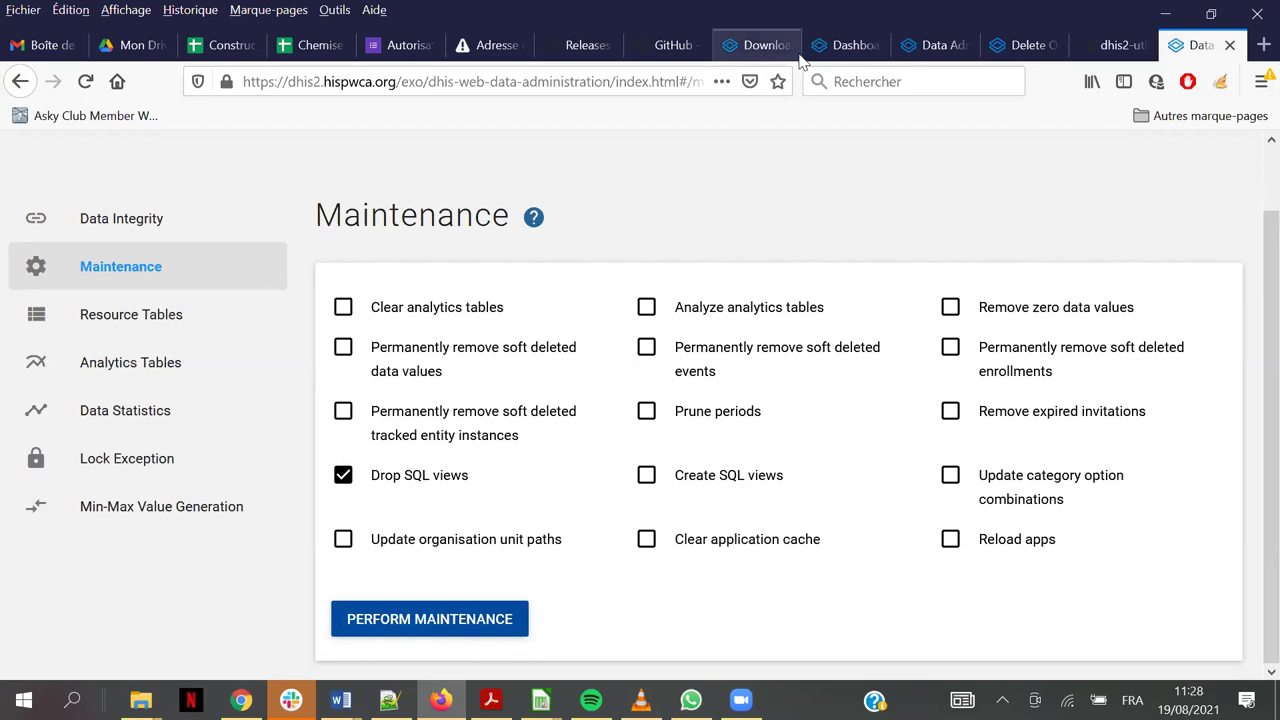
# Open the upgrade notes for version 2.31 from the DHIS2 downloads page
pyautogui.click(760, 45)
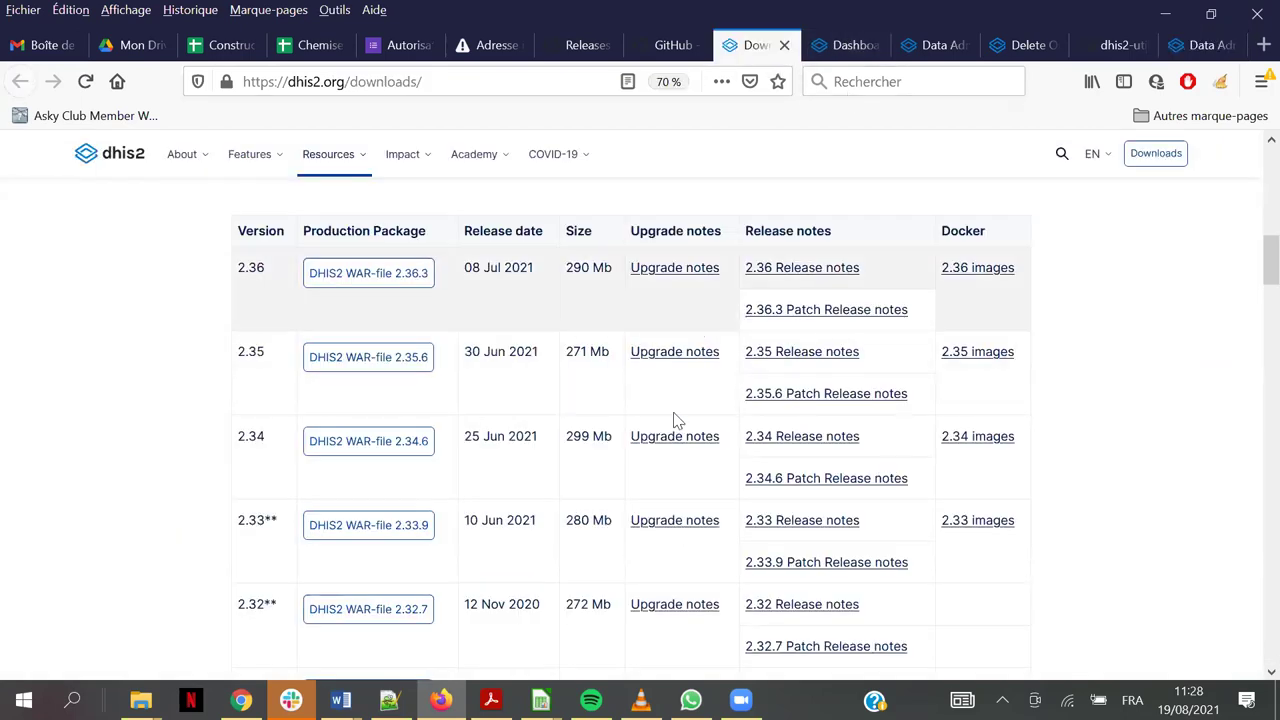
pyautogui.scroll(-3, 678, 450)
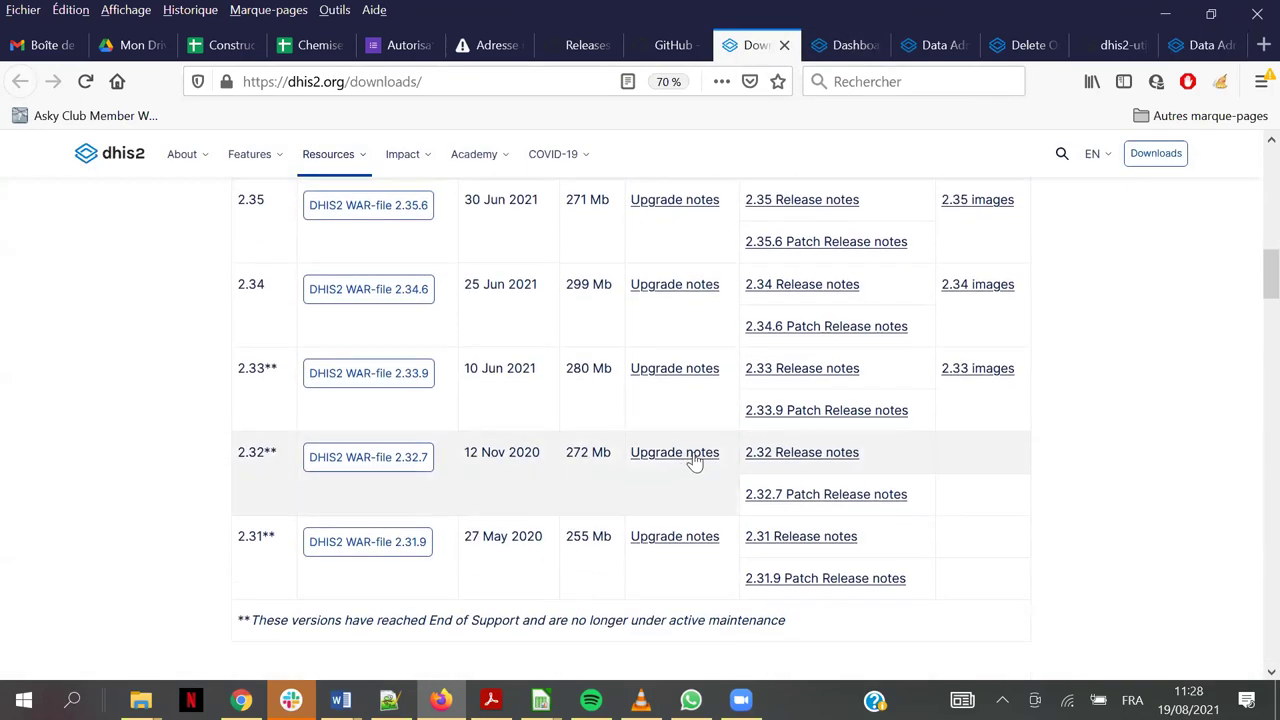
pyautogui.click(690, 537)
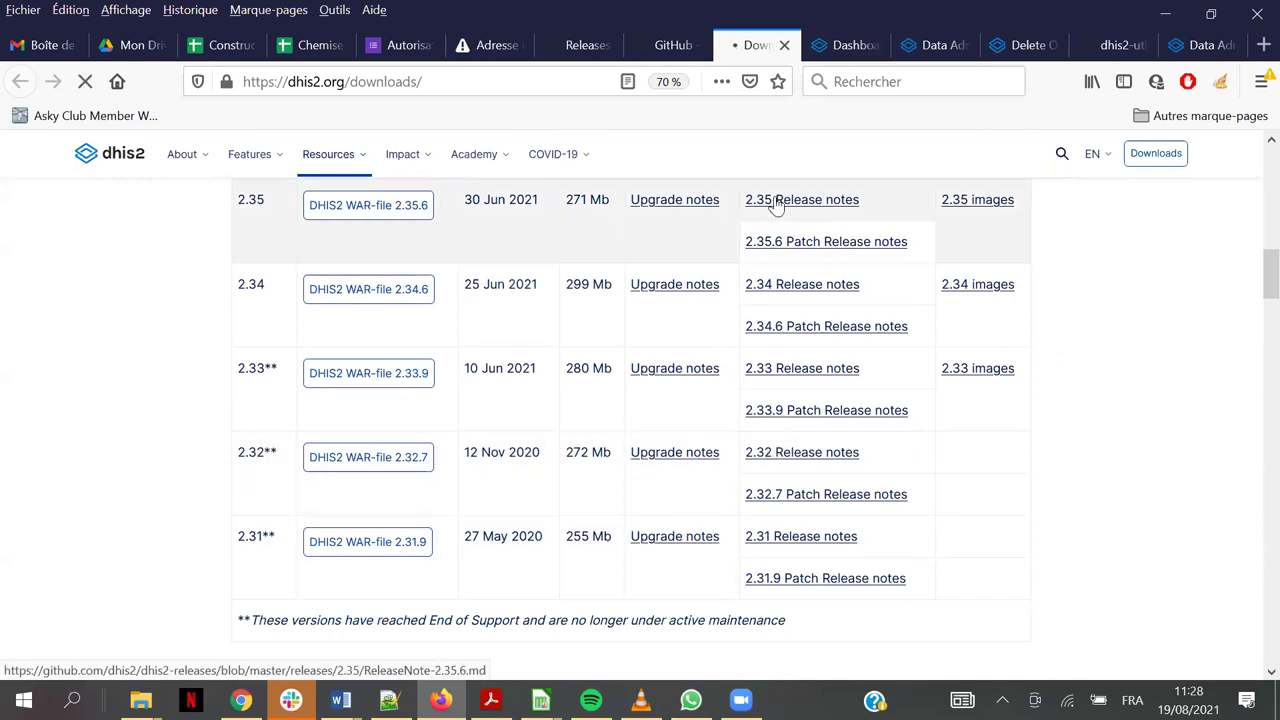
pyautogui.click(838, 48)
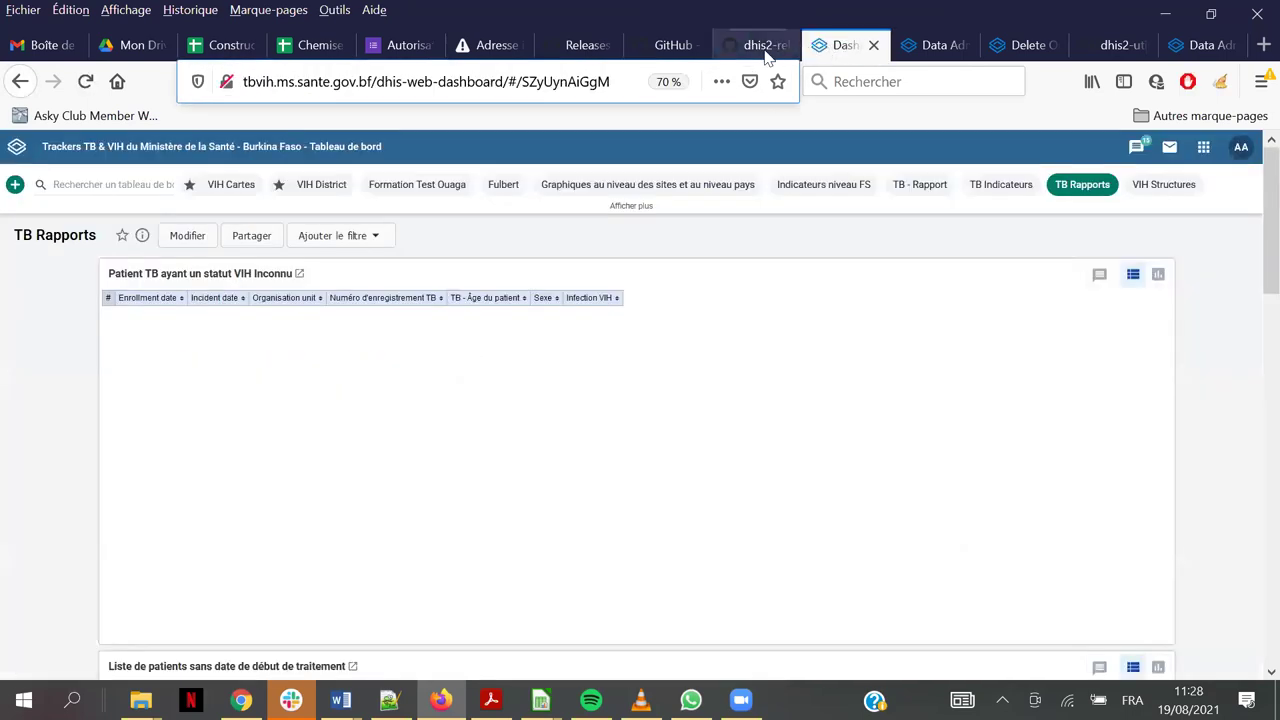
pyautogui.click(765, 52)
# Read the Upgrade section of the 2.31 notes and highlight the version number and the checksum SQL statement
pyautogui.scroll(-5, 590, 395)
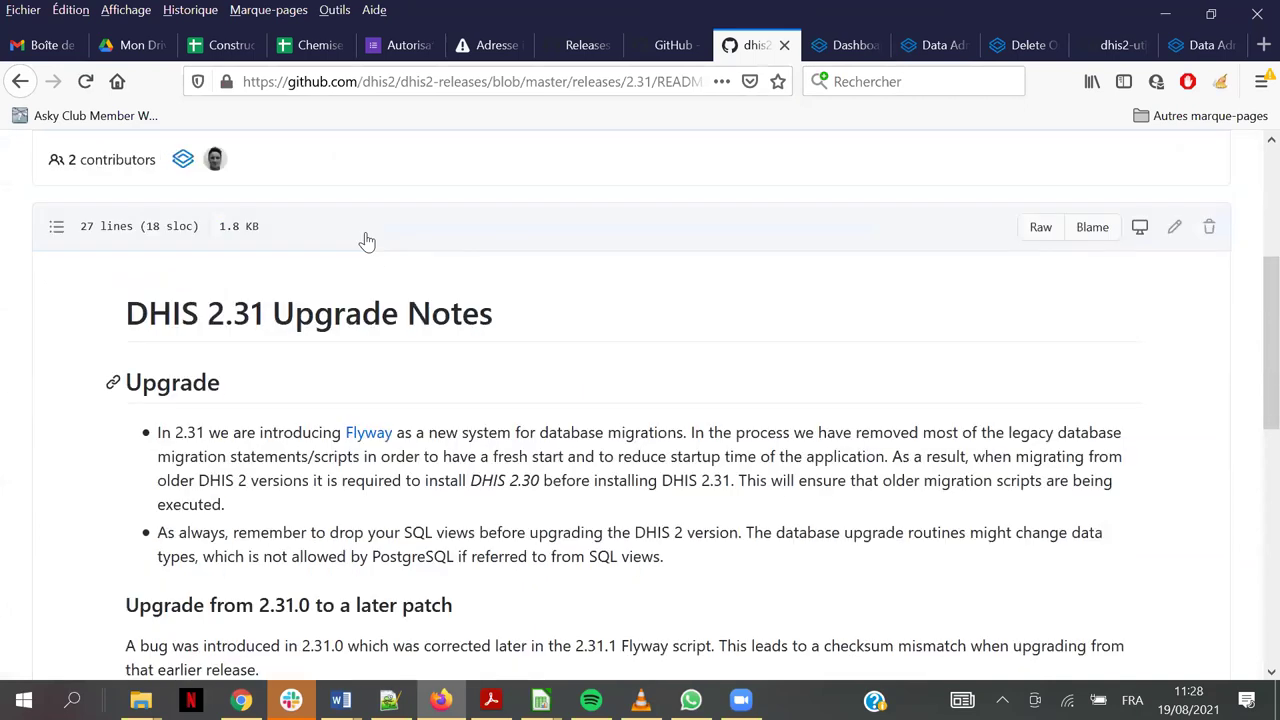
pyautogui.scroll(-2, 370, 237)
pyautogui.moveTo(187, 237); pyautogui.dragTo(207, 228)
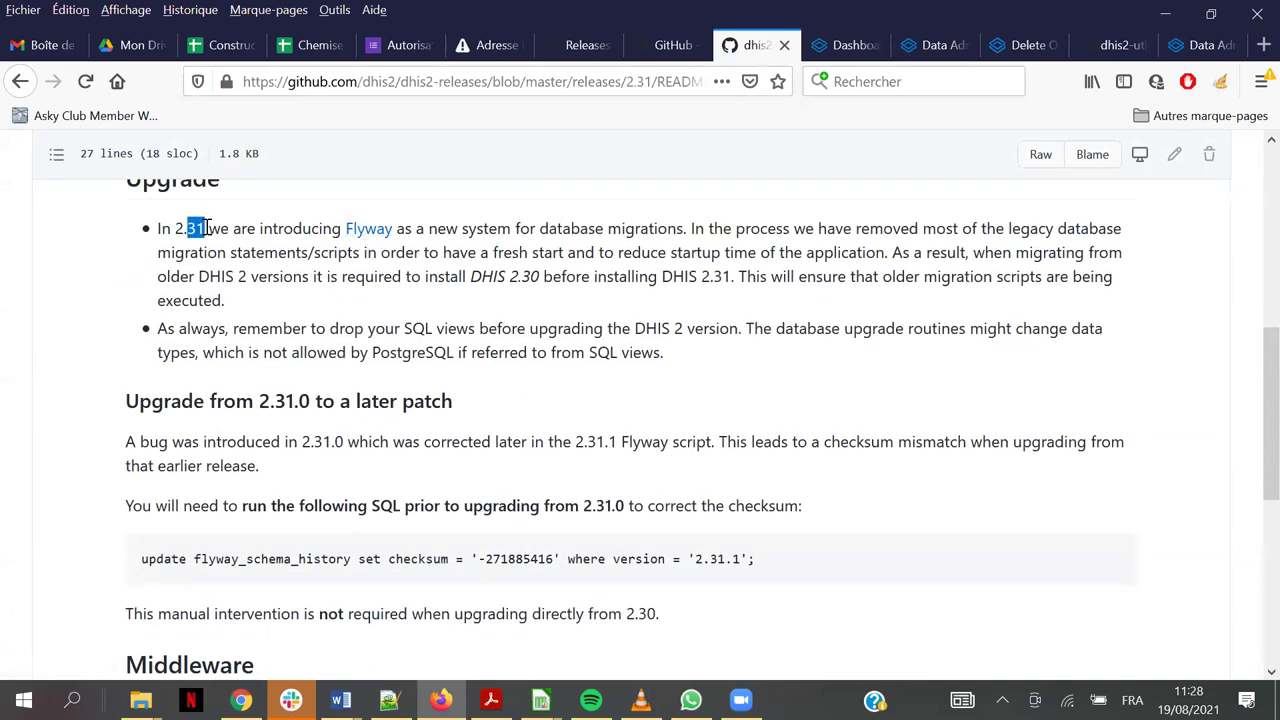
pyautogui.scroll(-1, 371, 243)
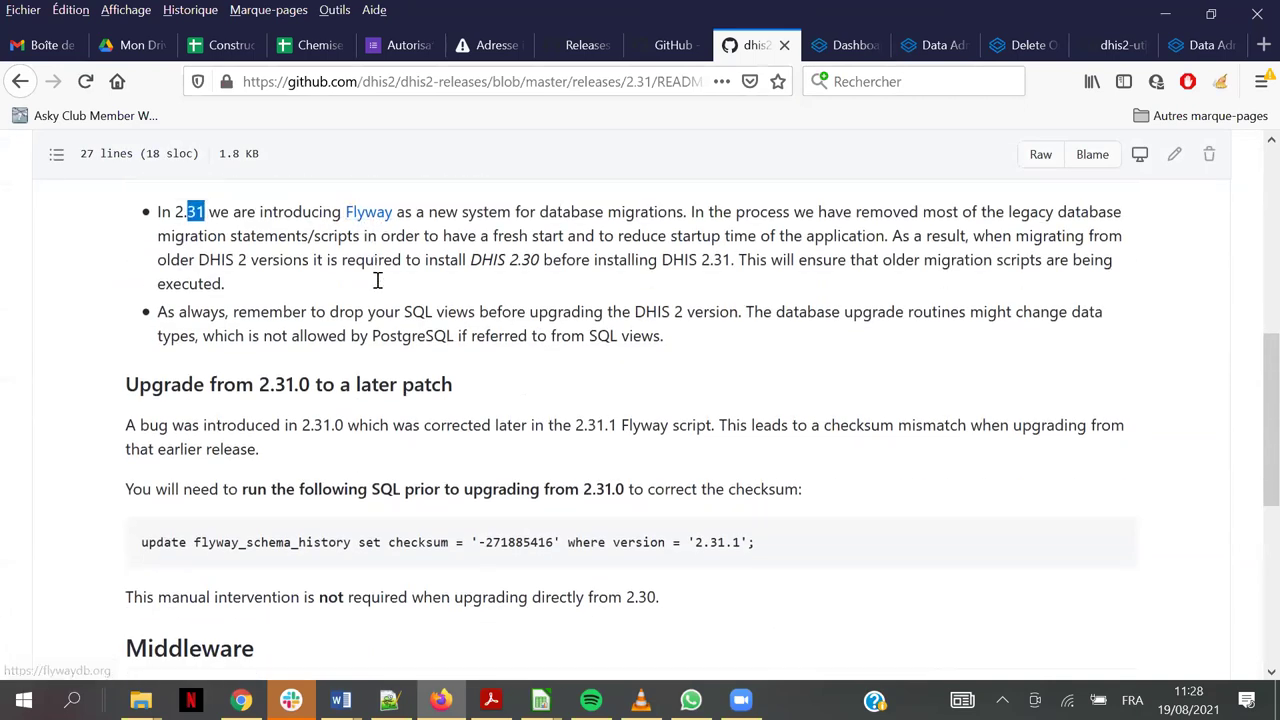
pyautogui.scroll(-3, 248, 386)
pyautogui.moveTo(156, 351); pyautogui.dragTo(772, 358)
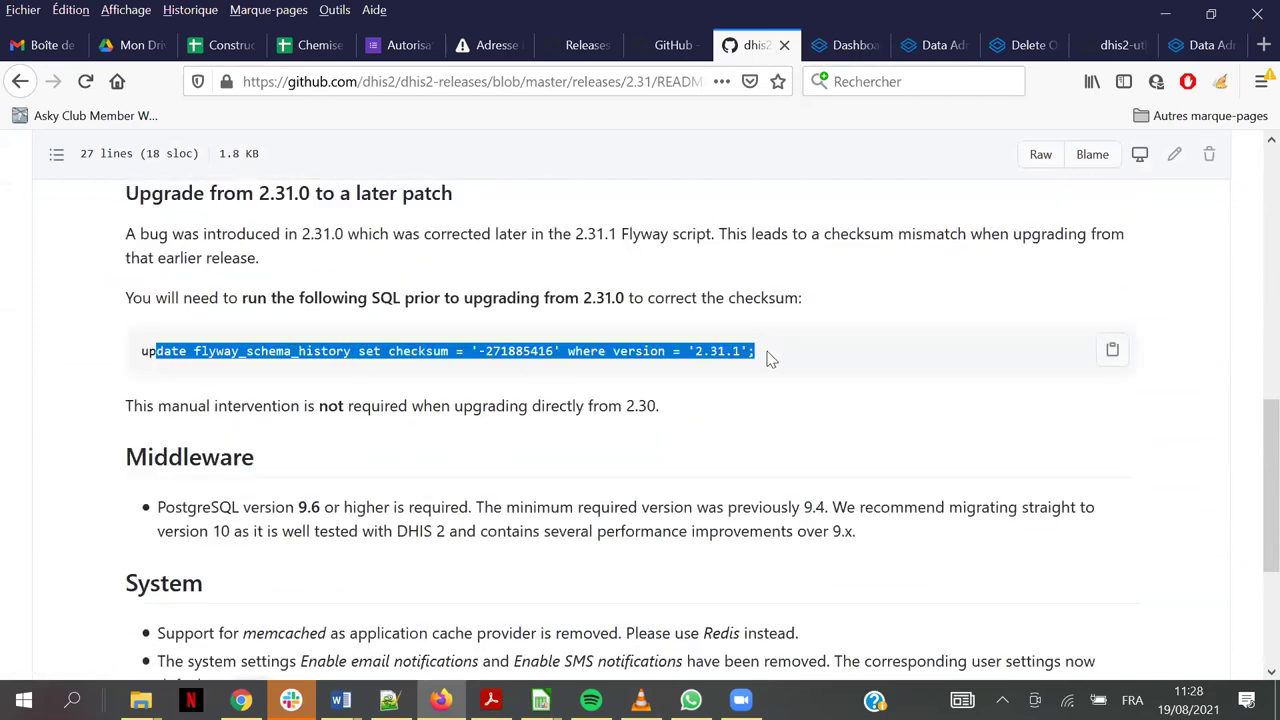
# Read the Middleware and System sections of the notes, highlighting the required PostgreSQL version, and return to the heading
pyautogui.scroll(-2, 220, 450)
pyautogui.moveTo(188, 405); pyautogui.dragTo(322, 405)
pyautogui.click(303, 402)
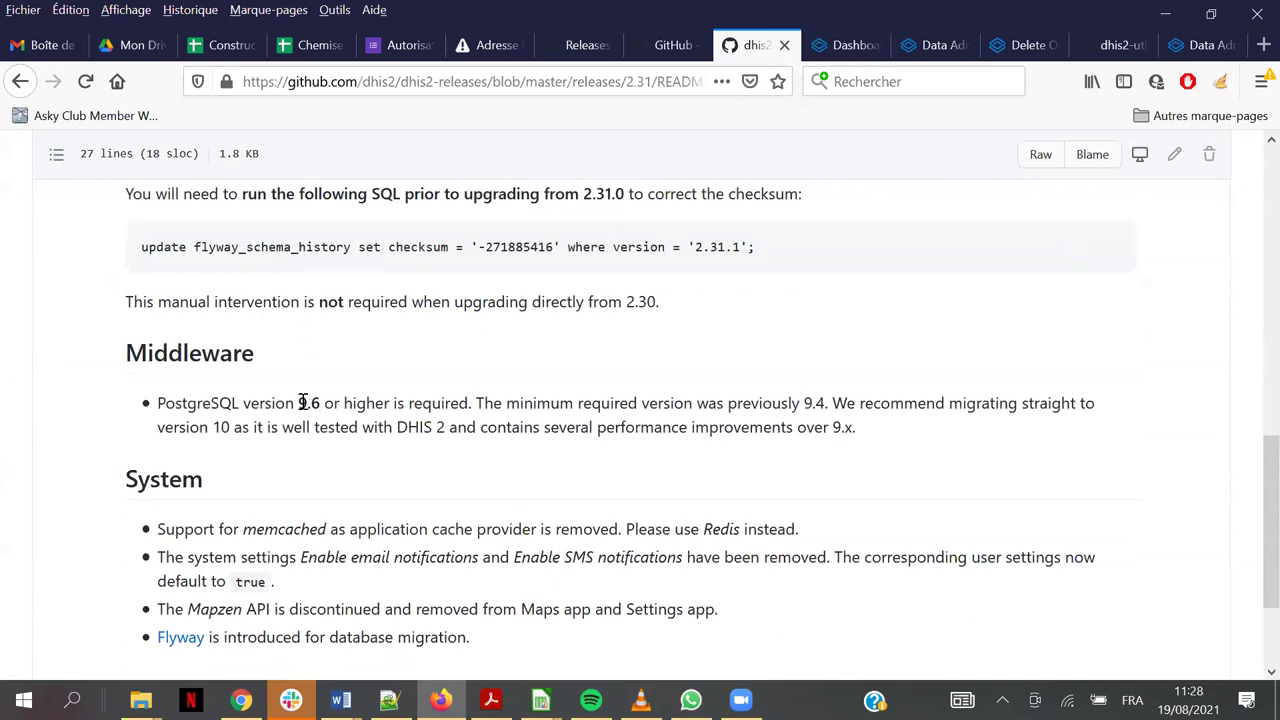
pyautogui.doubleClick(311, 402)
pyautogui.scroll(-3, 514, 297)
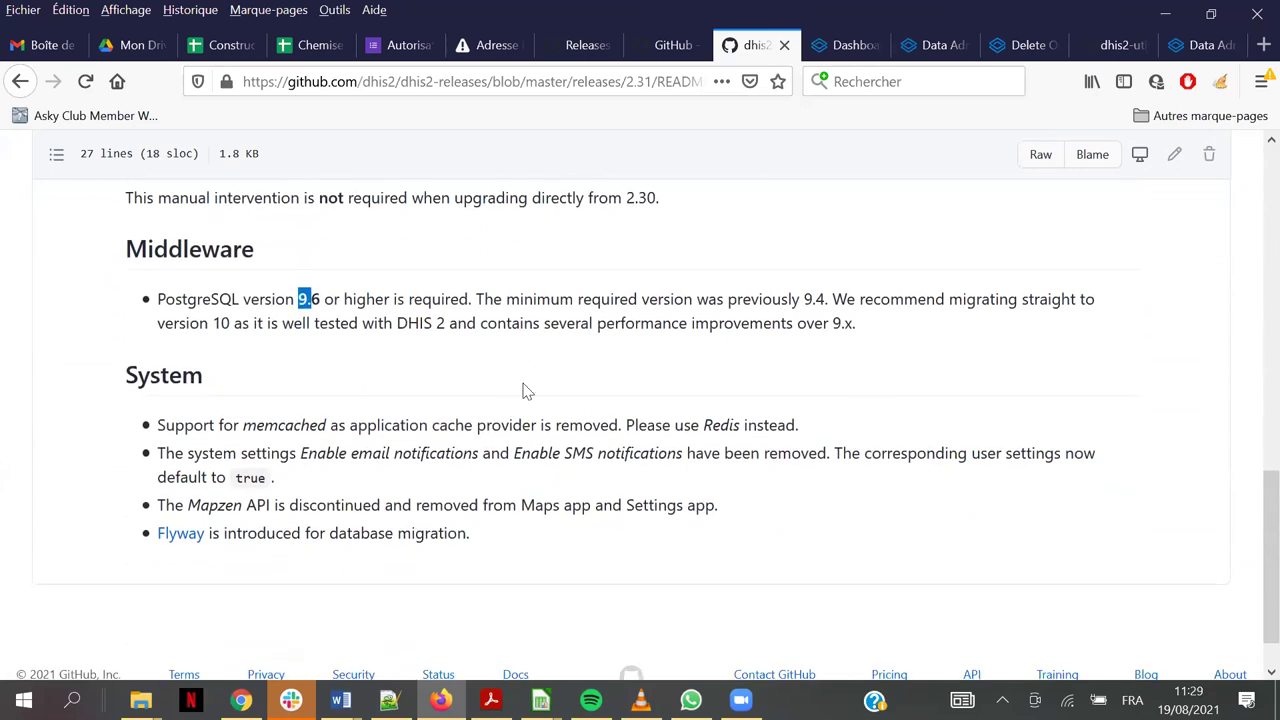
pyautogui.scroll(5, 520, 471)
pyautogui.scroll(6, 536, 390)
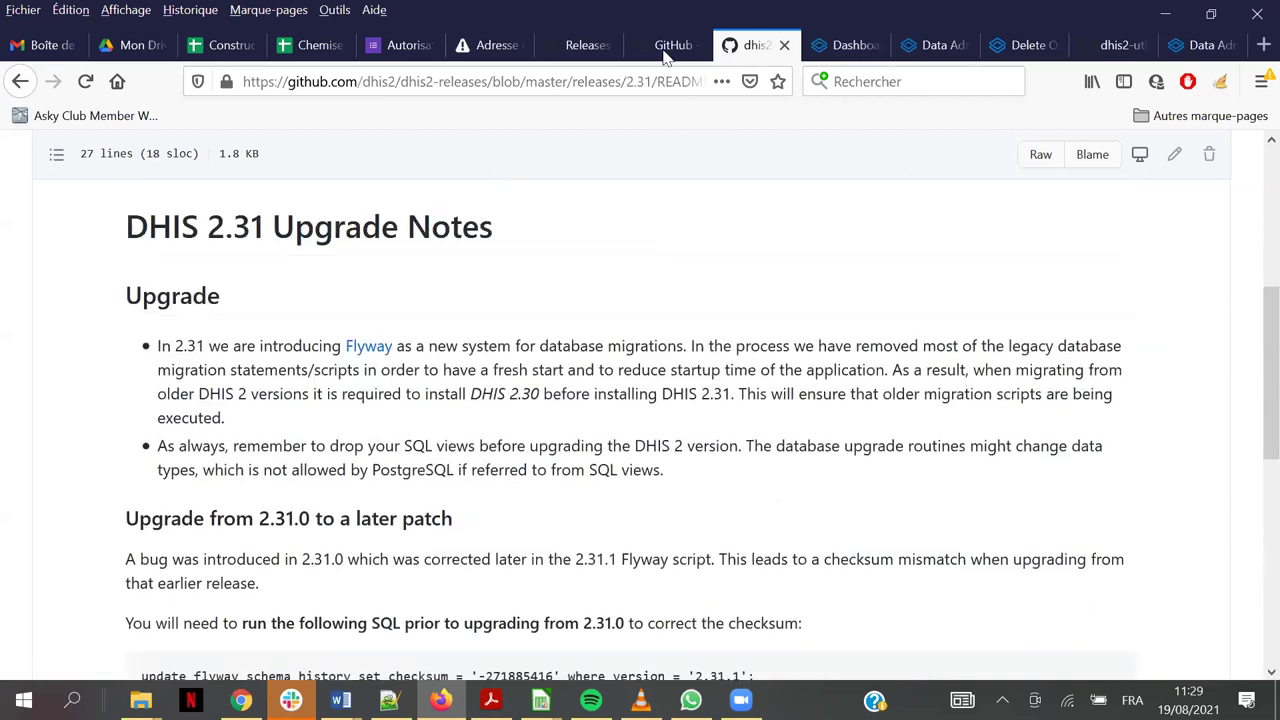
# Return to the DHIS2 Maintenance page, deselect Drop SQL views, and briefly select and deselect Update category option combinations
pyautogui.click(673, 45)
pyautogui.click(1210, 45)
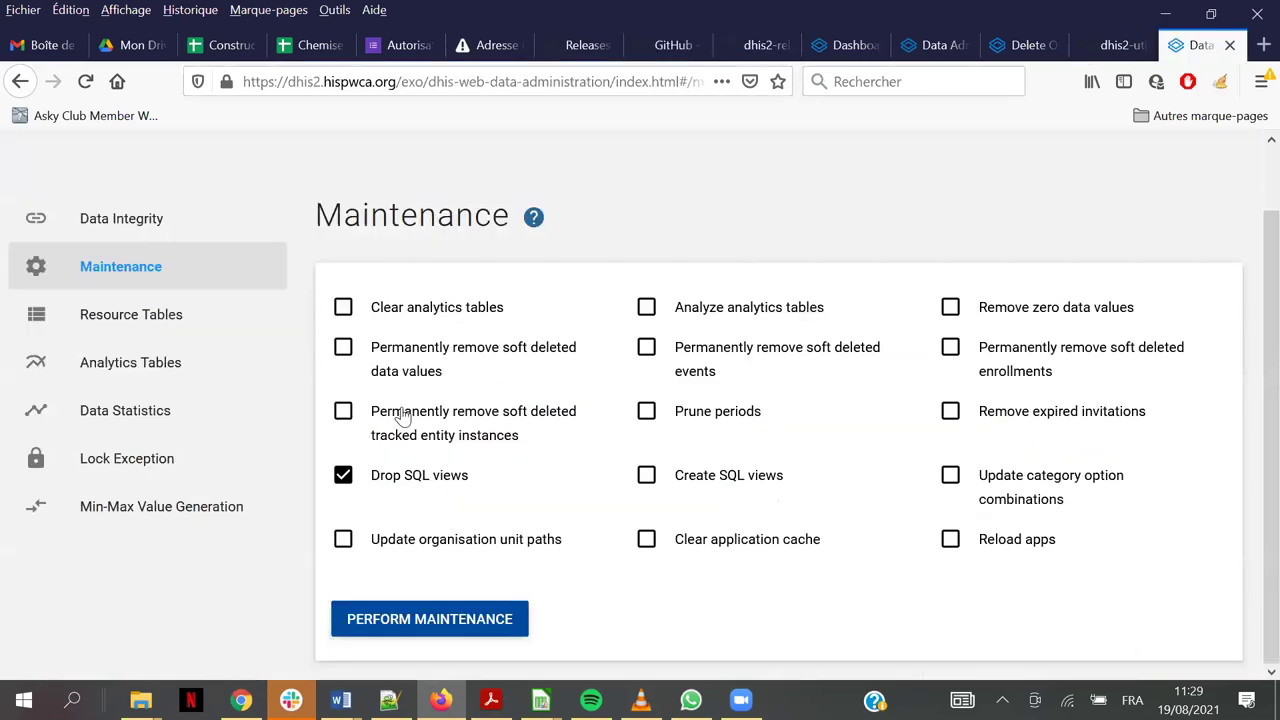
pyautogui.click(395, 484)
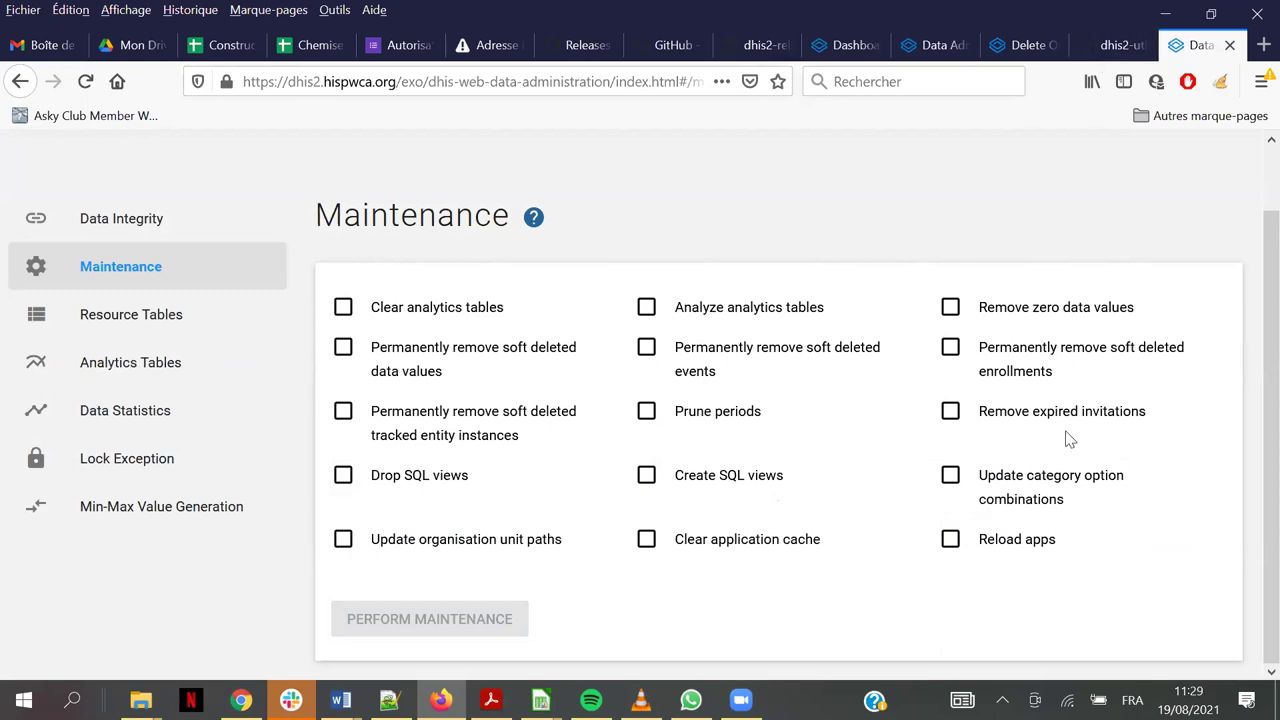
pyautogui.click(1024, 492)
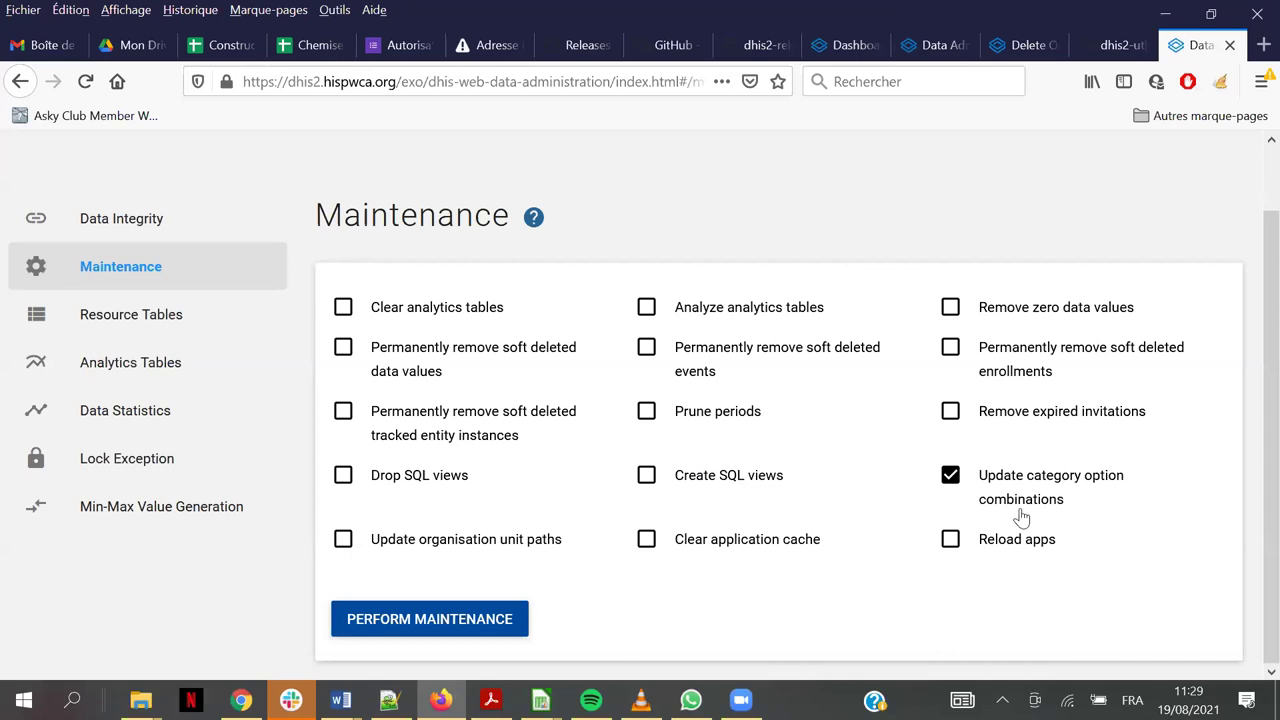
pyautogui.click(1046, 494)
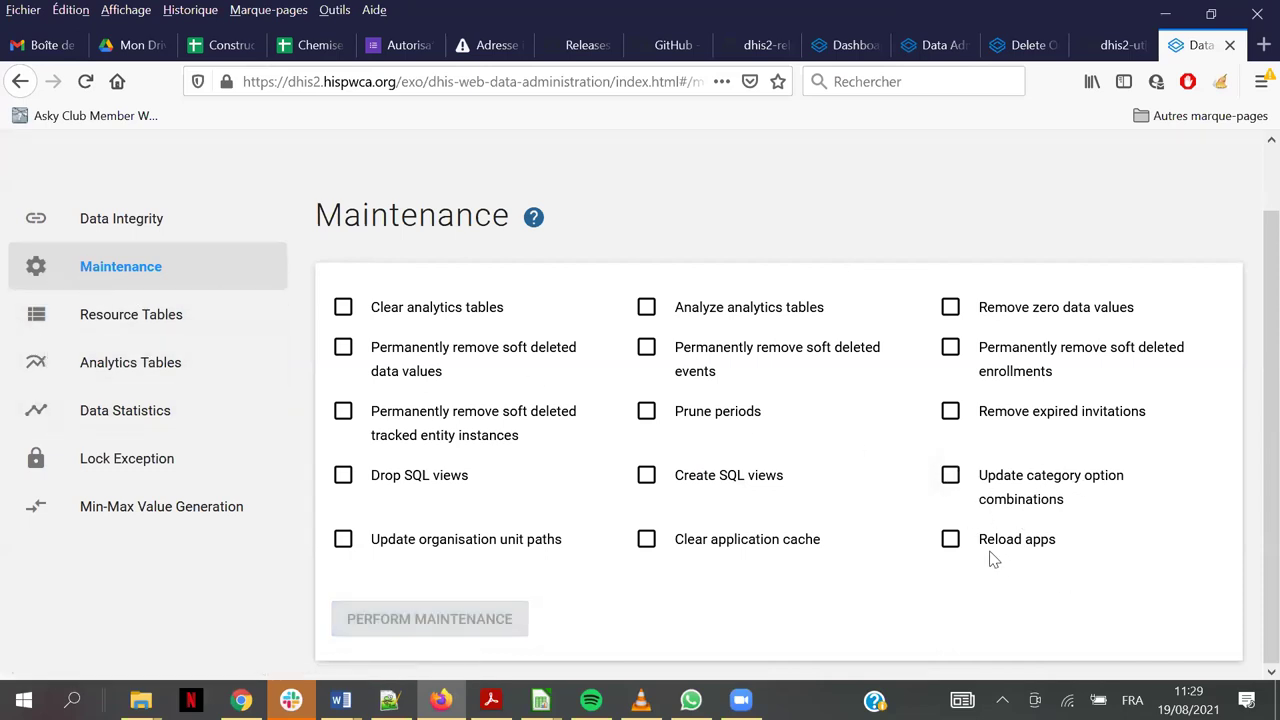
# Look over the list of resource tables that can be generated and return to the analytics tables update settings
pyautogui.click(120, 318)
pyautogui.scroll(-1, 400, 360)
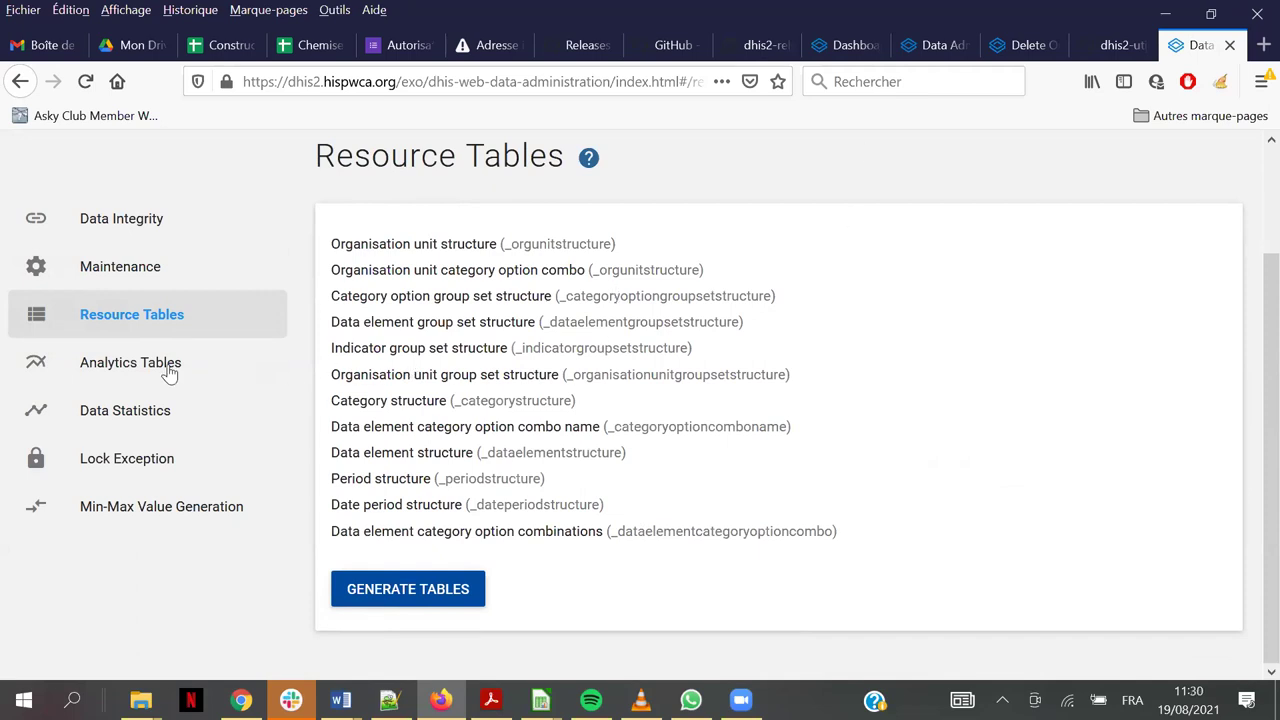
pyautogui.click(137, 368)
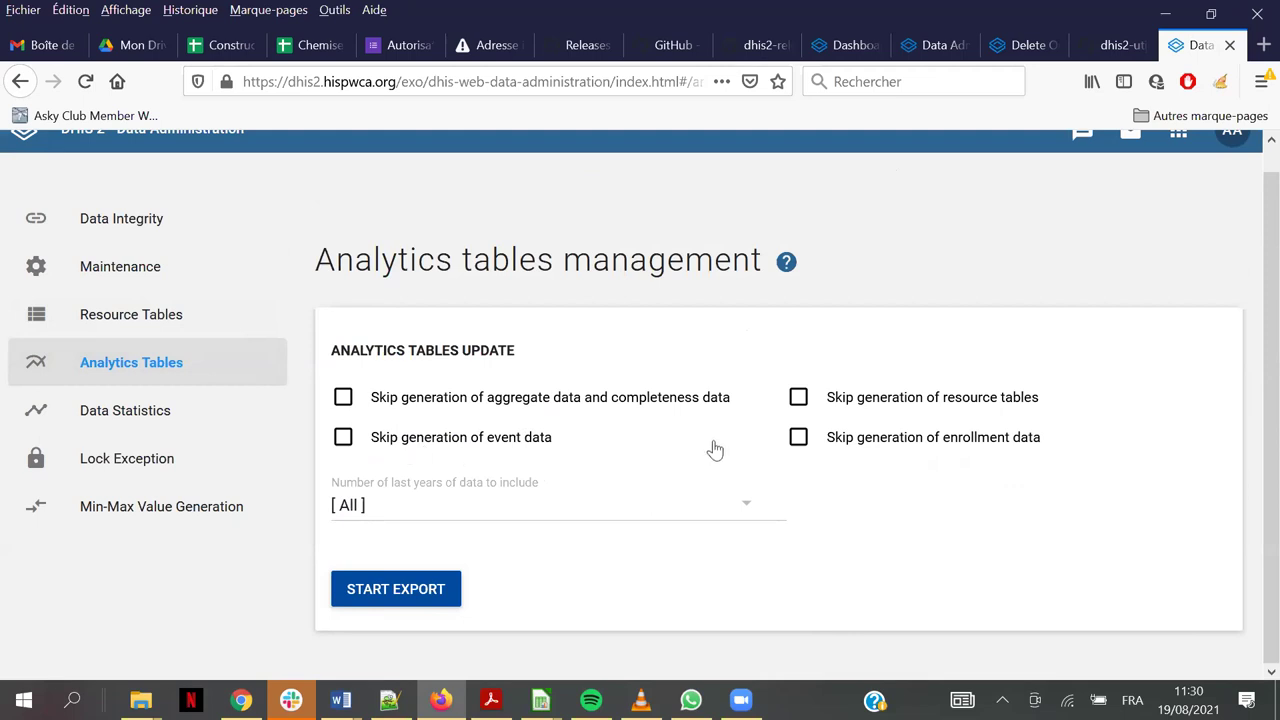
# Select the options to skip generation of event data and enrollment data, and deselect both again
pyautogui.click(488, 442)
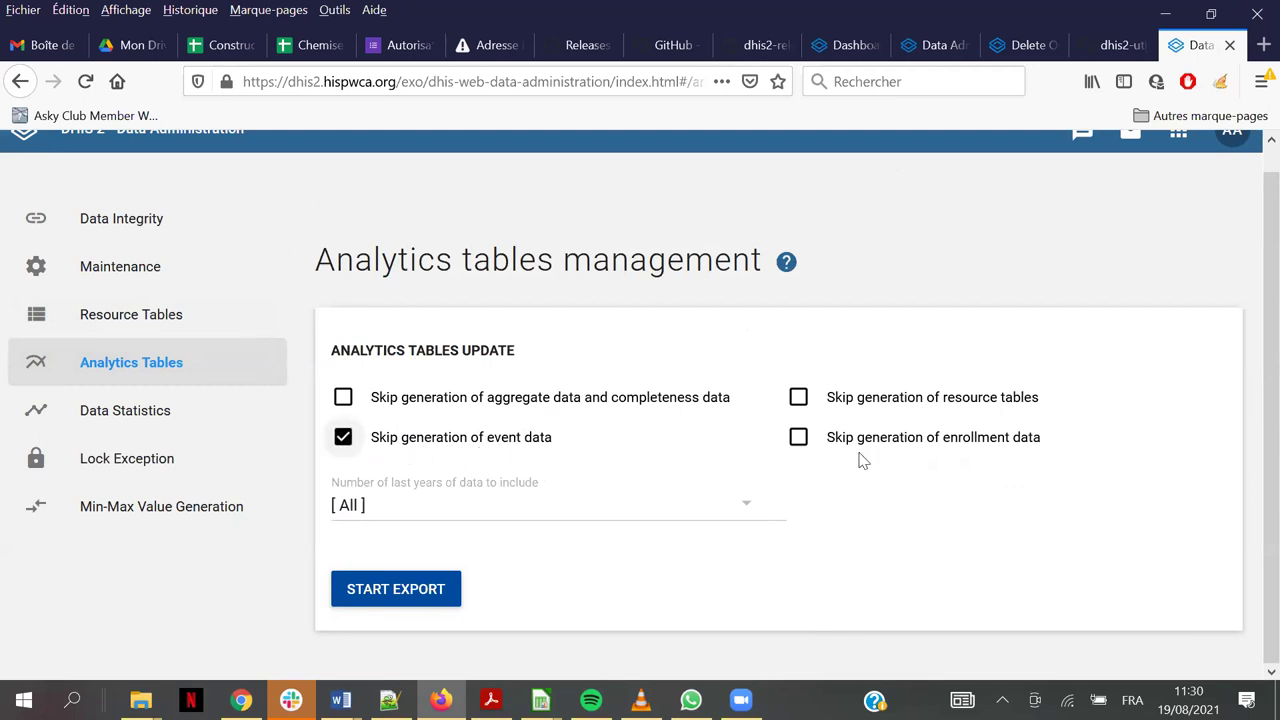
pyautogui.click(940, 448)
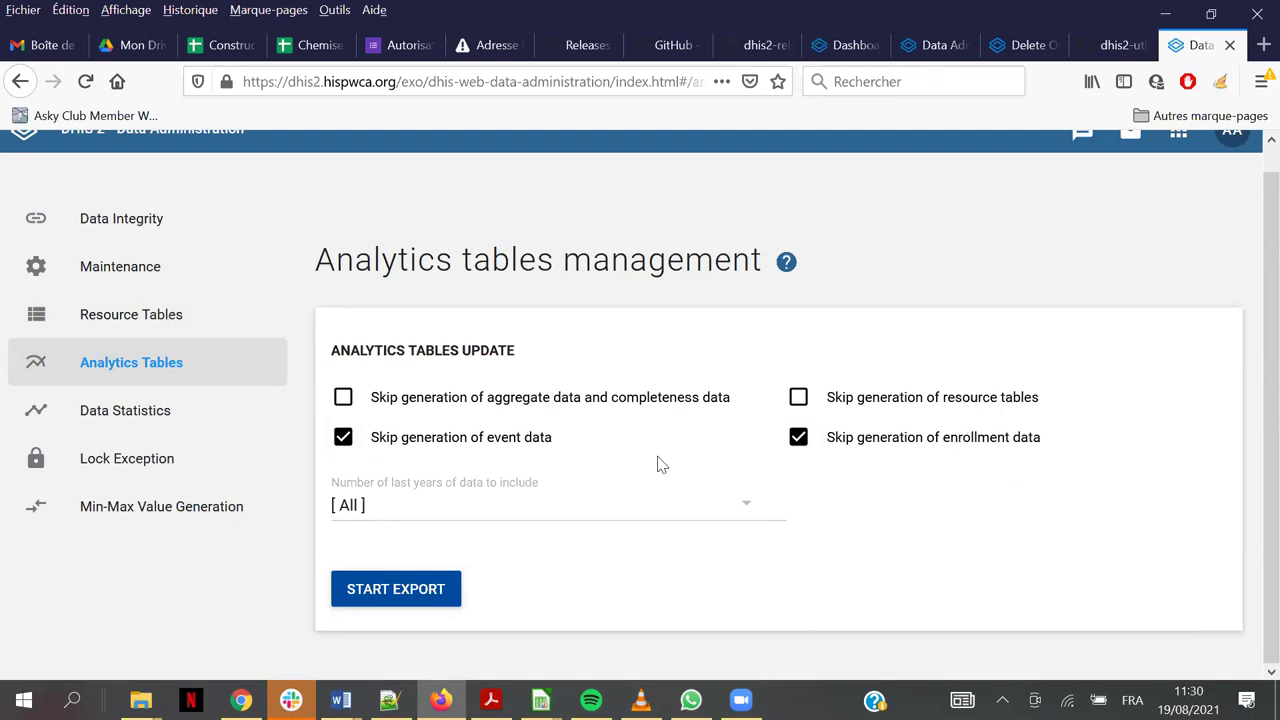
pyautogui.click(477, 449)
pyautogui.click(863, 446)
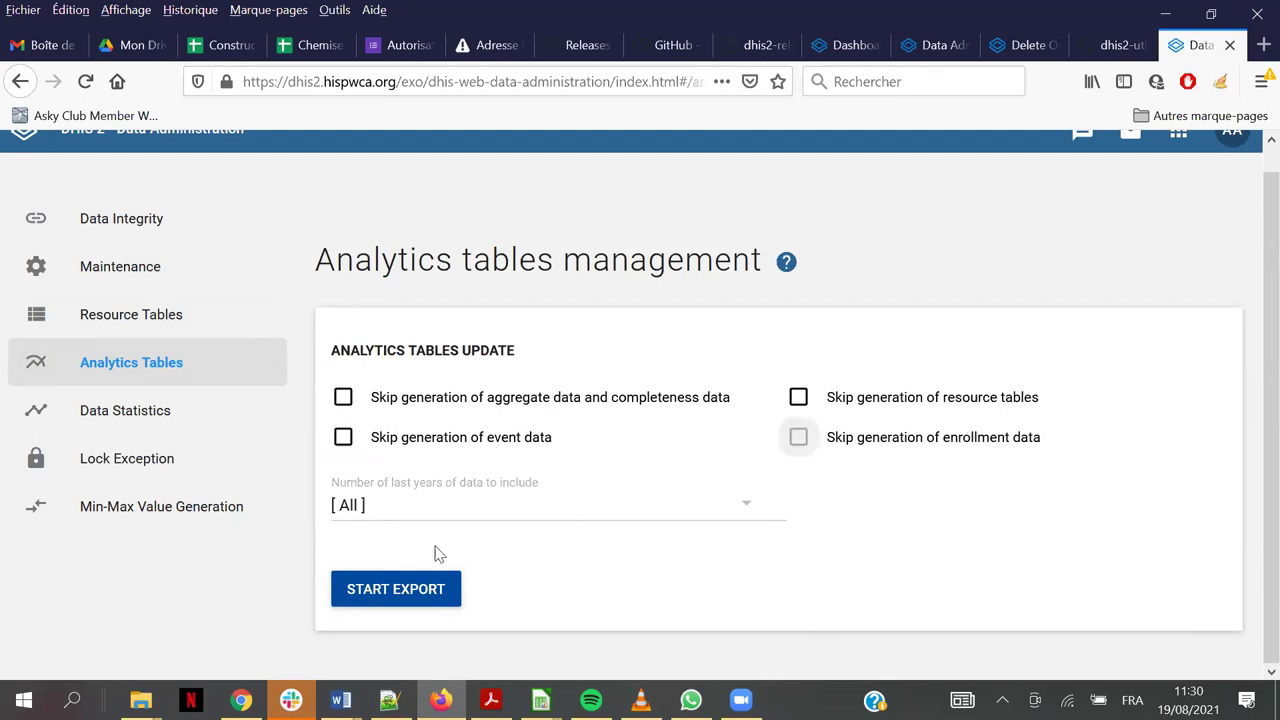
# Look over the choices for the number of last years of data to include in the analytics tables, keeping All
pyautogui.click(410, 590)
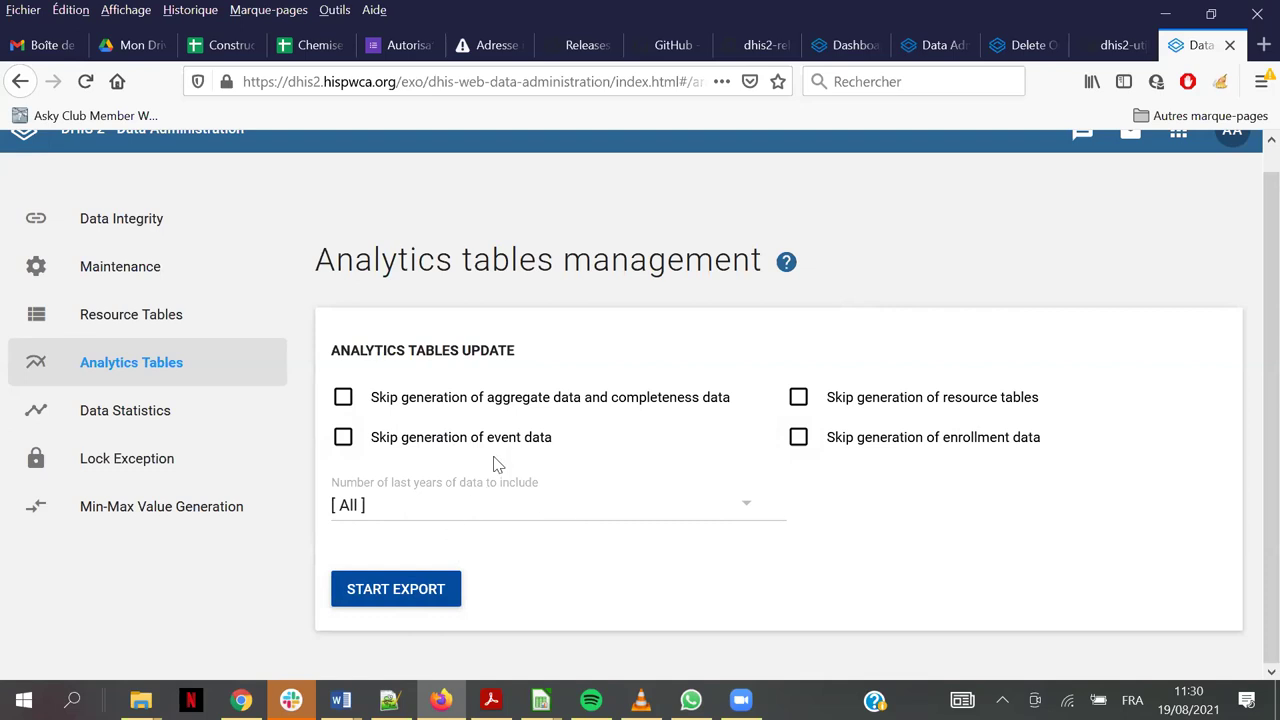
pyautogui.click(509, 517)
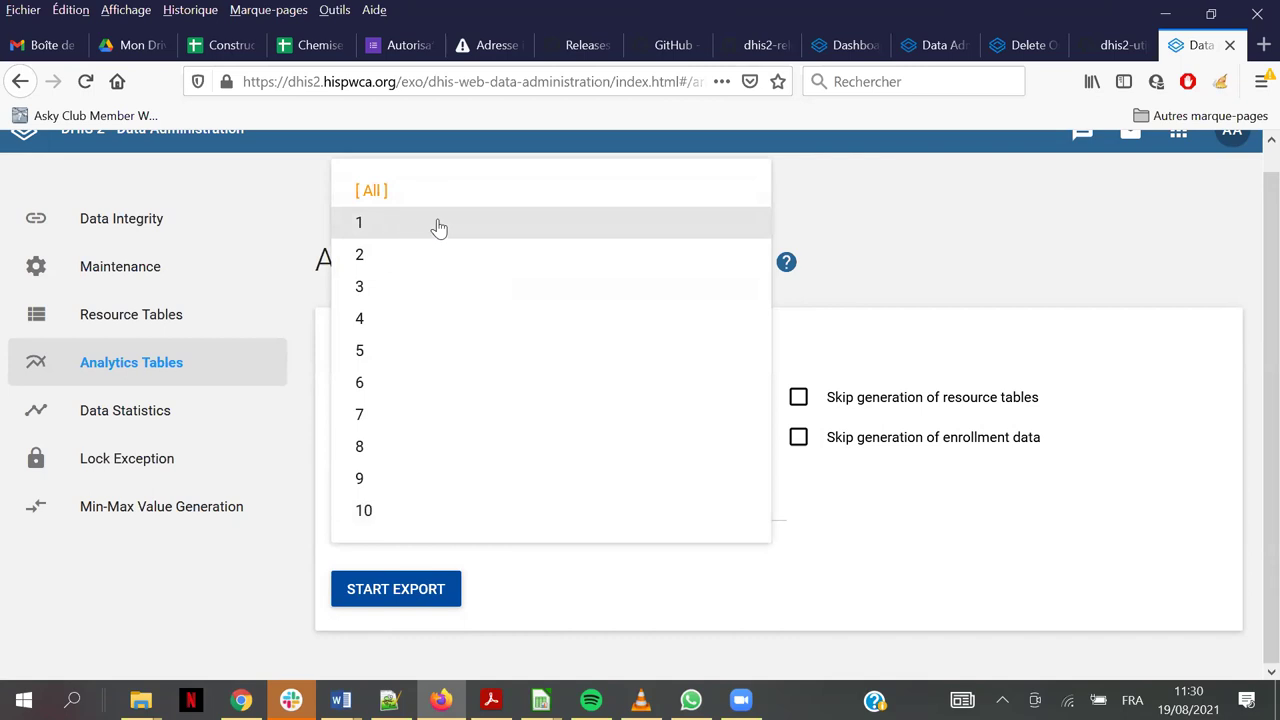
pyautogui.click(955, 228)
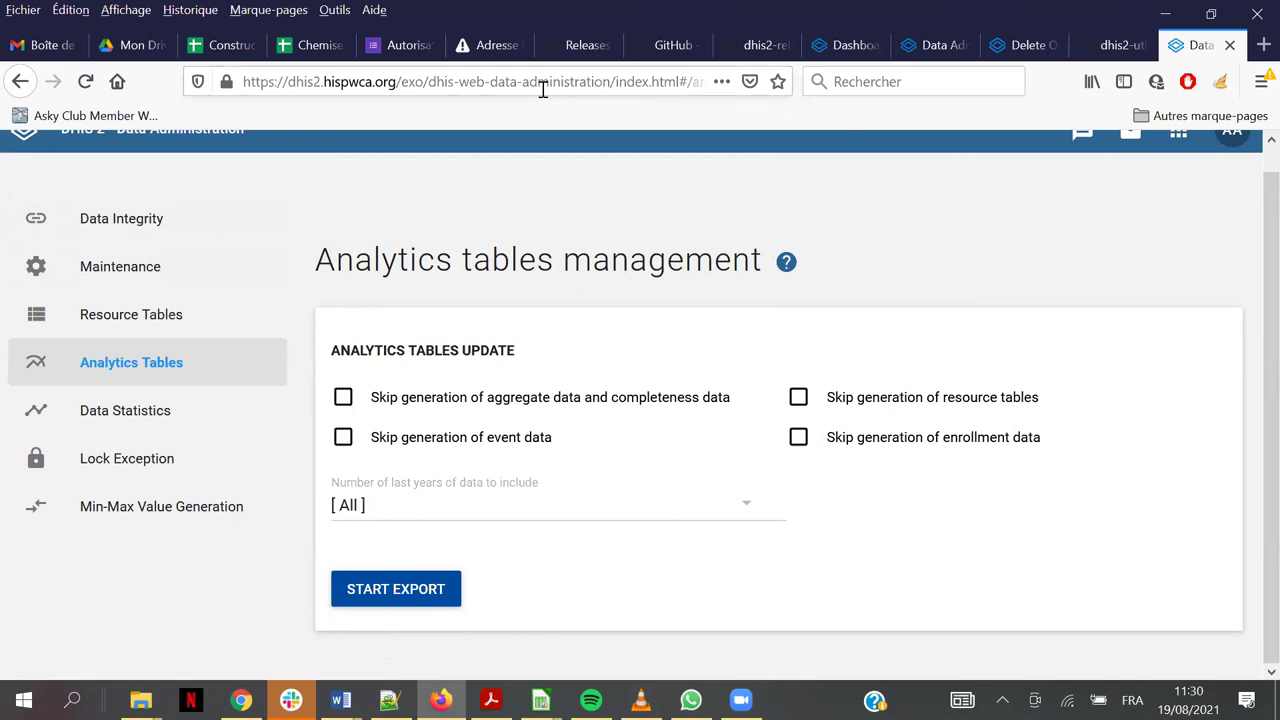
# Open the DHIS2 instance's web API resource list at /exo/api/resources and skim through the listed resources
pyautogui.moveTo(432, 81); pyautogui.dragTo(710, 82)
pyautogui.write('api/')
pyautogui.press('Return')
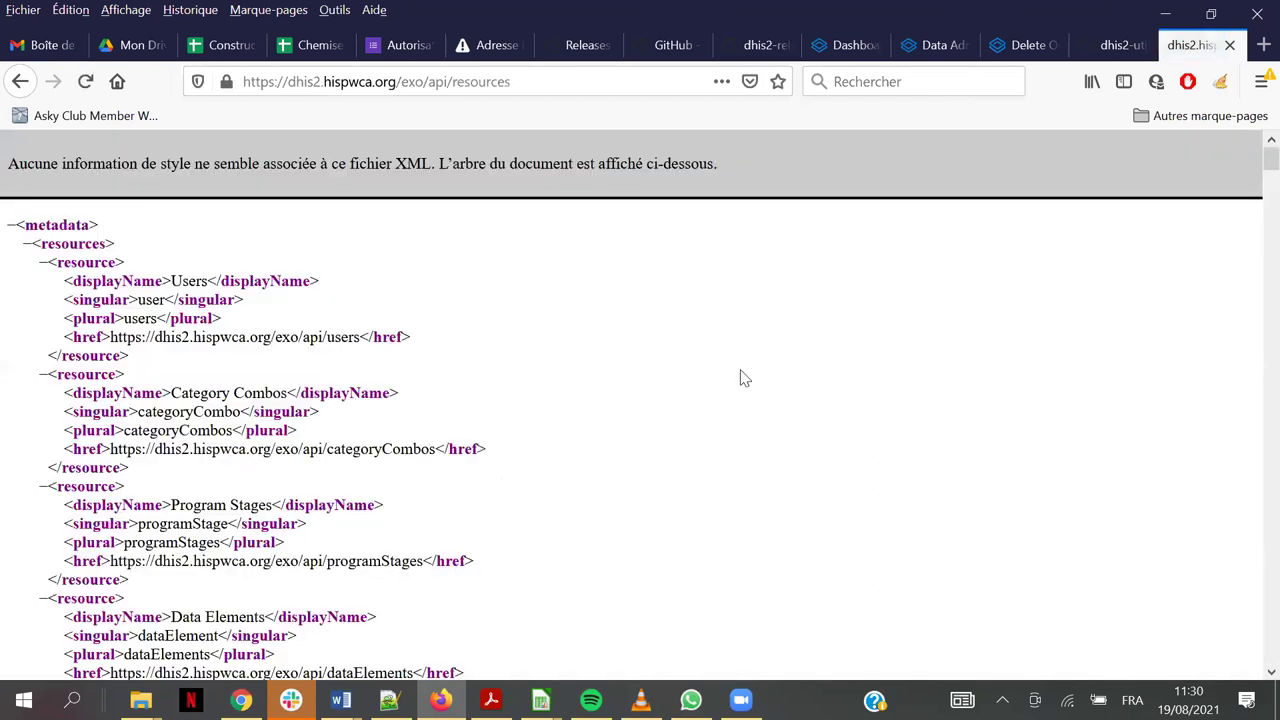
pyautogui.scroll(-10, 465, 285)
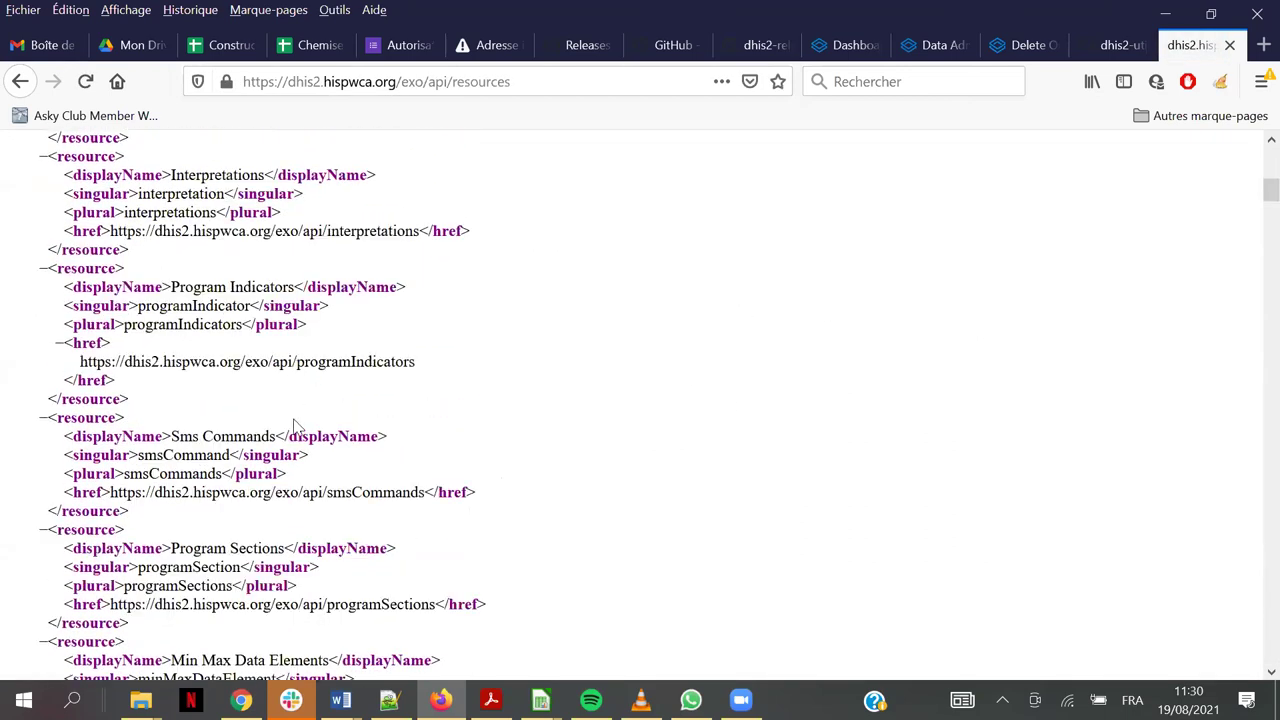
pyautogui.scroll(-5, 397, 410)
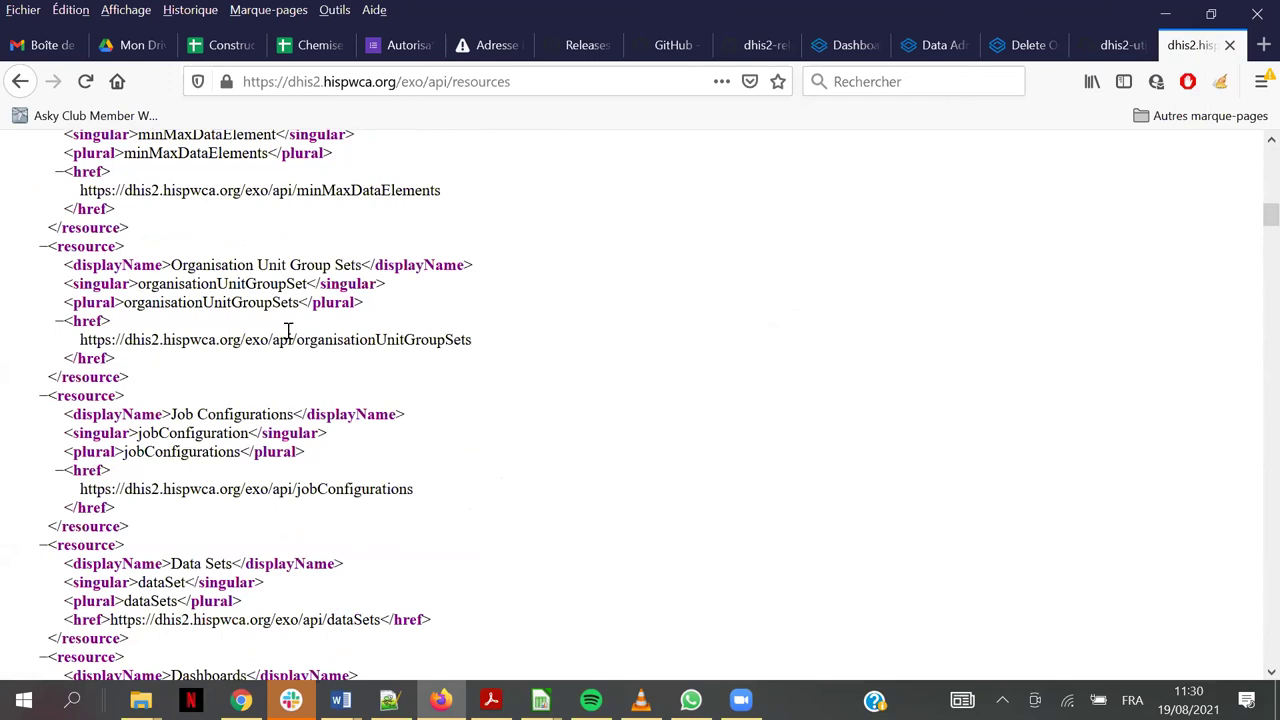
pyautogui.scroll(1, 286, 331)
pyautogui.scroll(12, 288, 338)
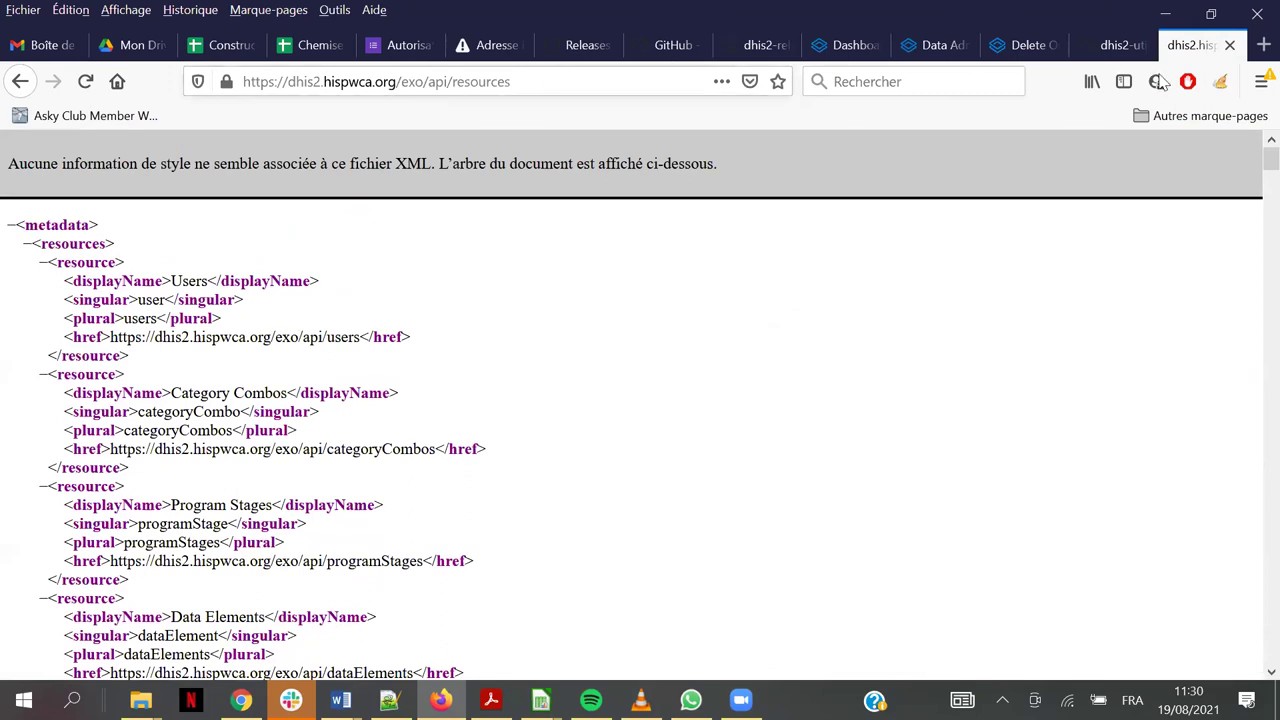
# Leave the API resource list and load the DHIS2 instance's dashboard from the dhis2.hispwca.org/exo address
pyautogui.hotkey('ctrl', 'l')
pyautogui.press('BackSpace')
pyautogui.press('Return')
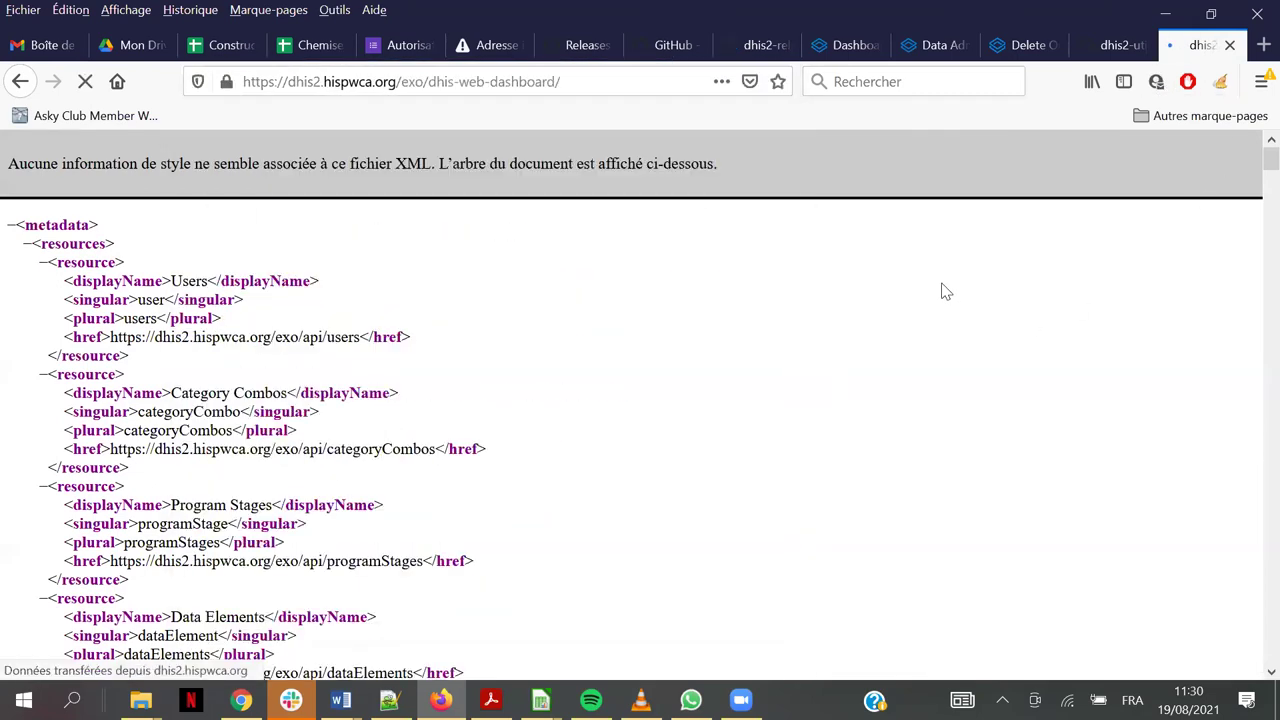